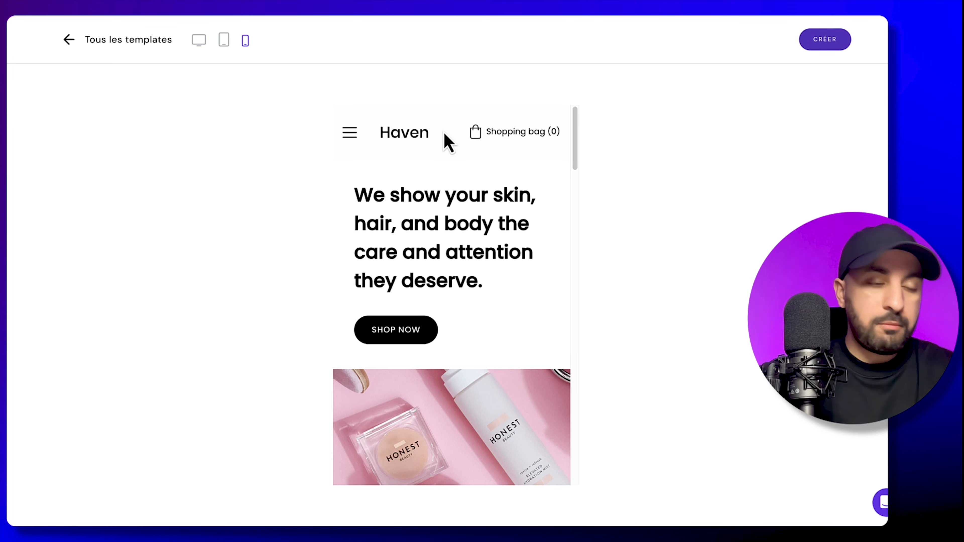
Preview the Haven template in tablet and mobile layouts, look through its mobile page, and return to the desktop layout
click(225, 40)
click(245, 40)
scroll(466, 279, down, 15)
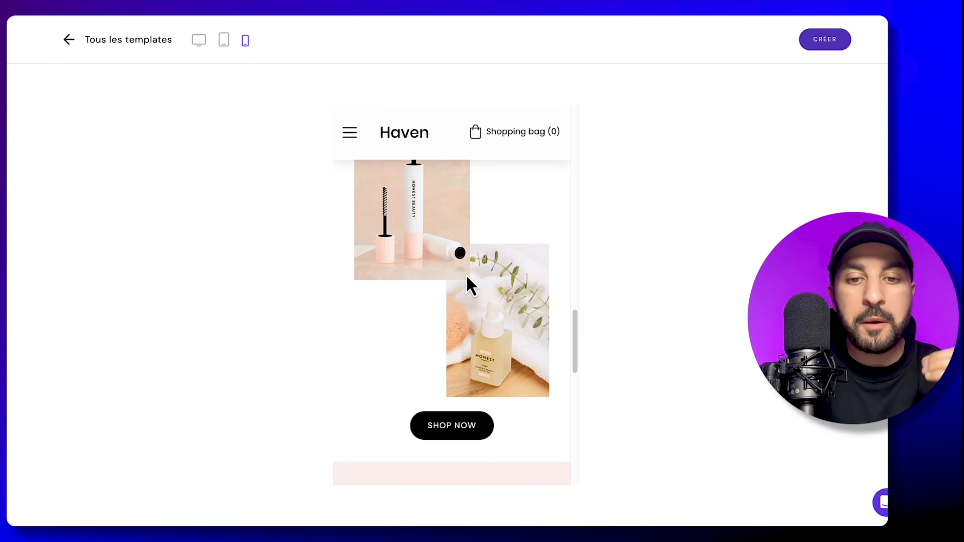
scroll(467, 278, down, 6)
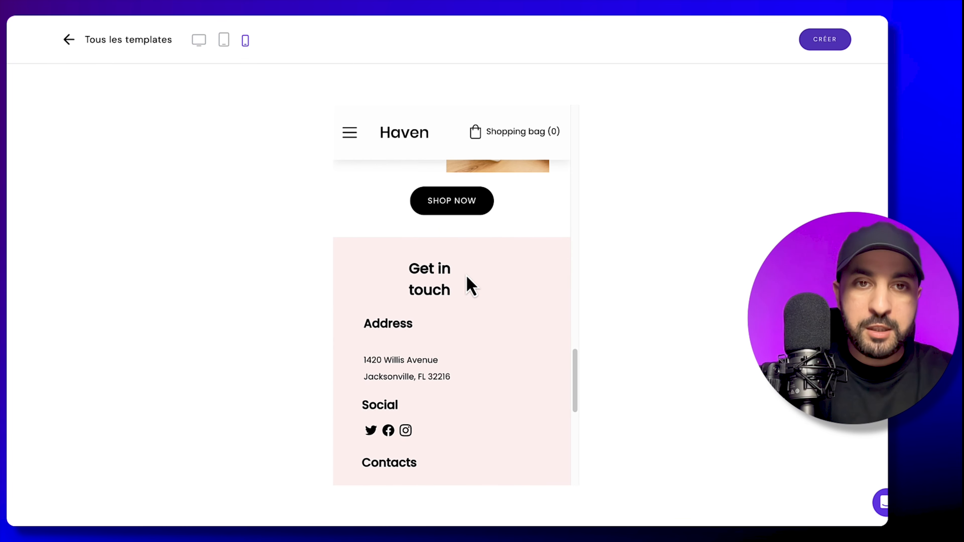
scroll(467, 278, up, 10)
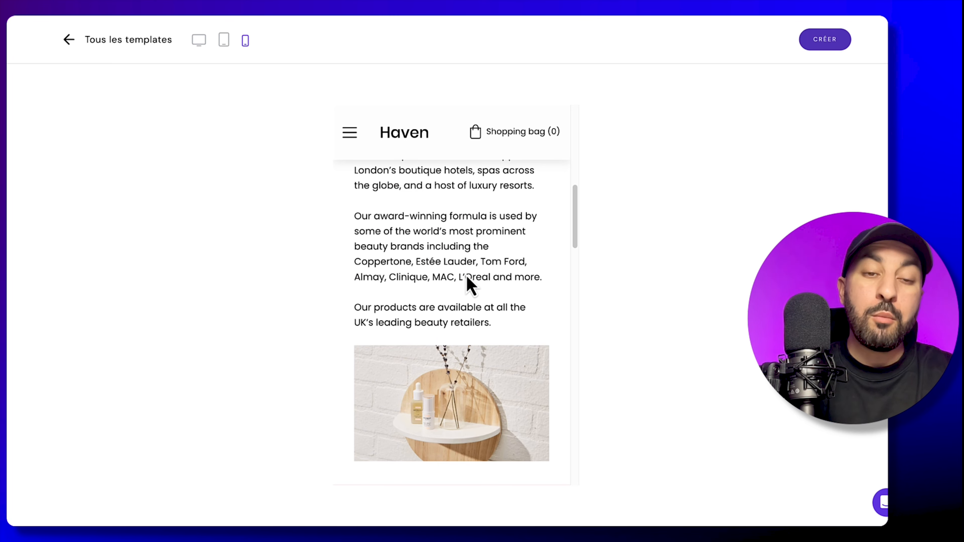
scroll(466, 277, up, 10)
click(200, 40)
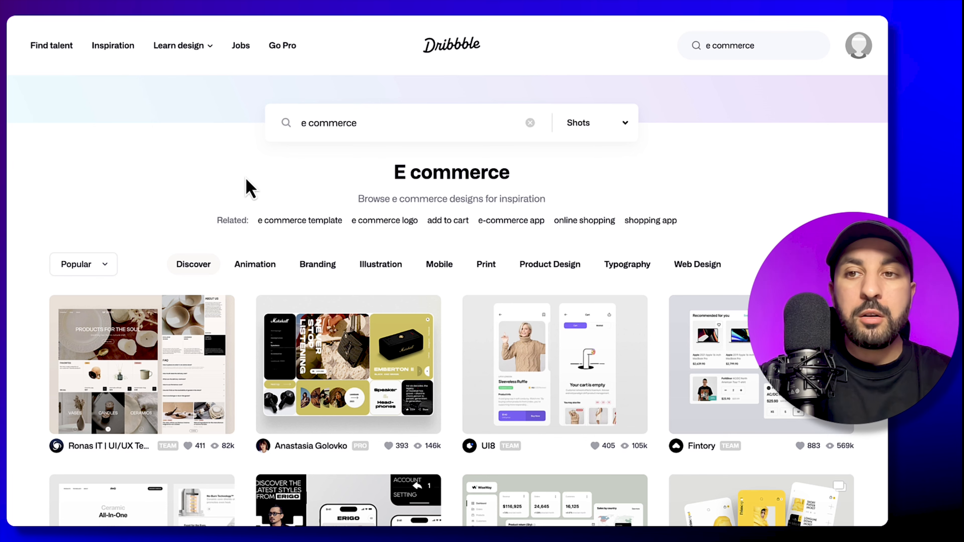
Switch to Dribbble and look through the "e commerce" shots for store design inspiration
scroll(250, 186, down, 2)
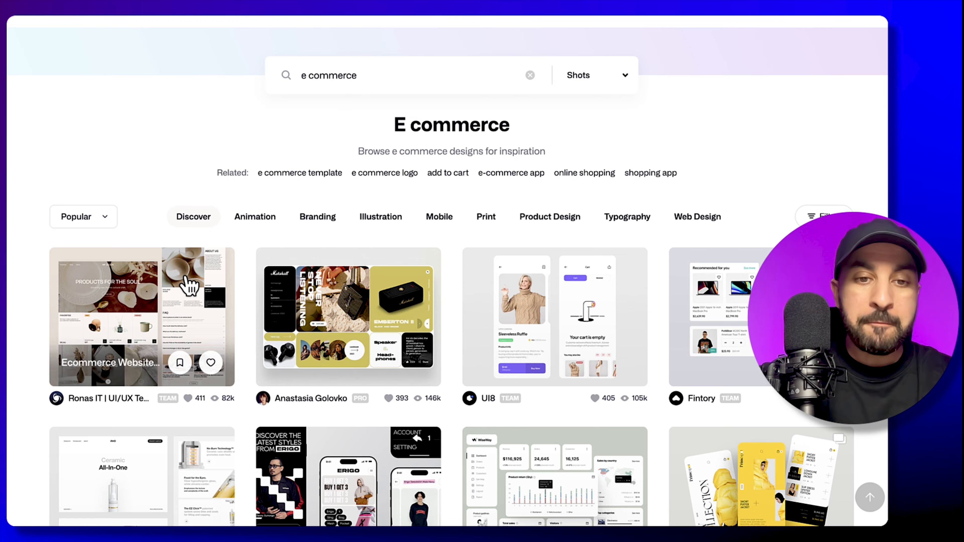
scroll(187, 281, down, 7)
scroll(186, 284, down, 2)
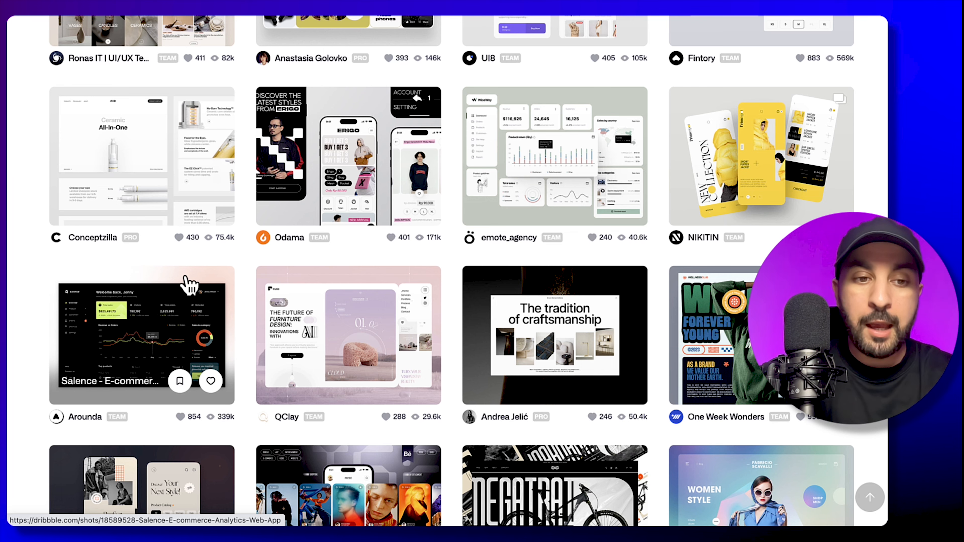
scroll(189, 284, up, 2)
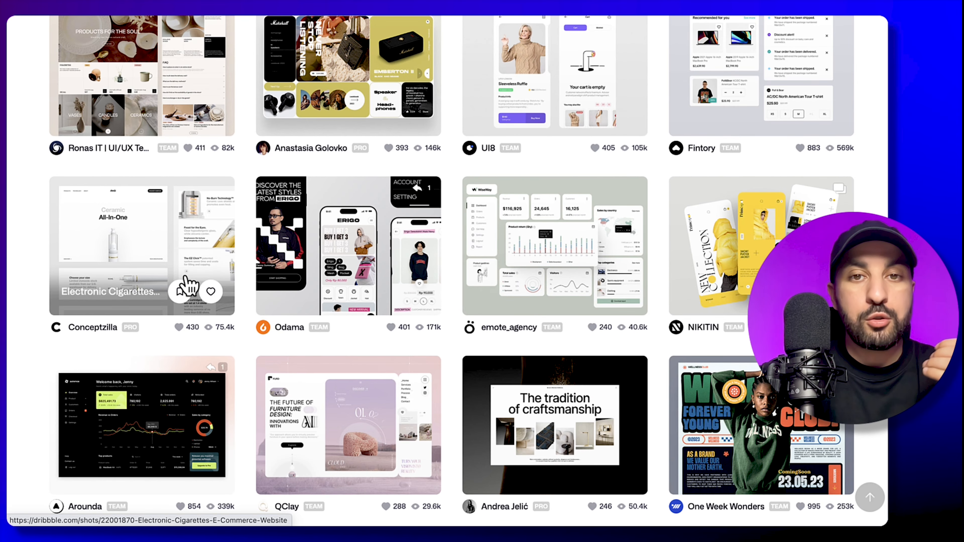
scroll(188, 285, up, 1)
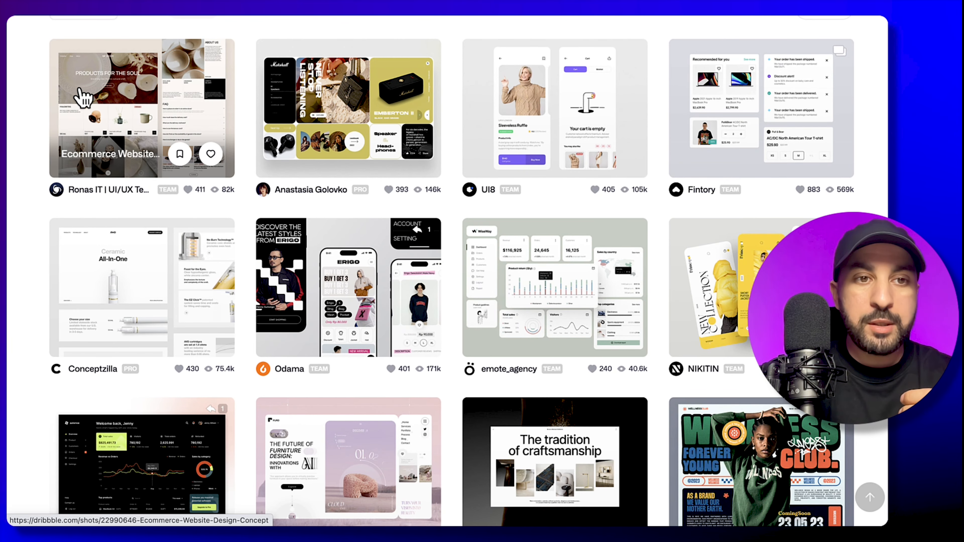
Open the "Ecommerce Website Design Concept" shot and examine its page layouts, font and colour palette
click(150, 98)
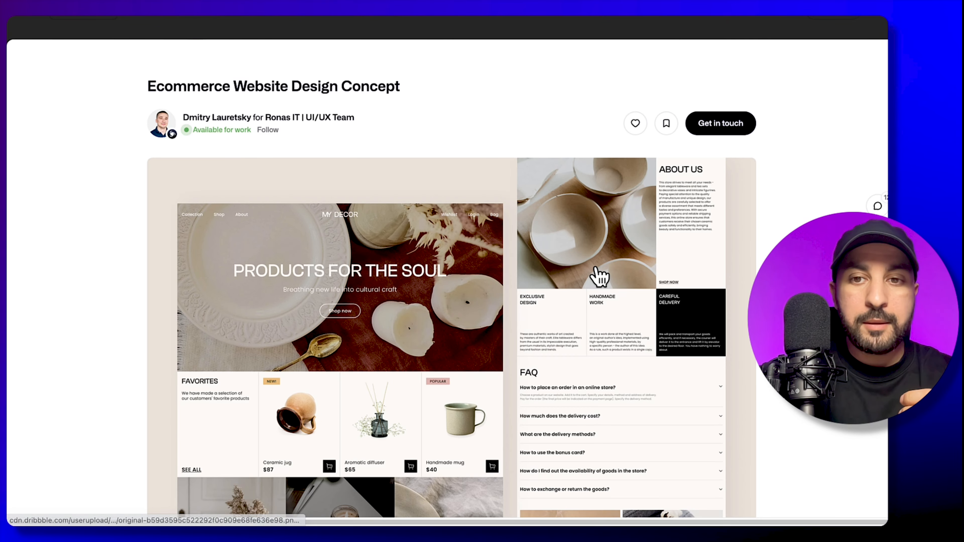
scroll(600, 276, down, 1)
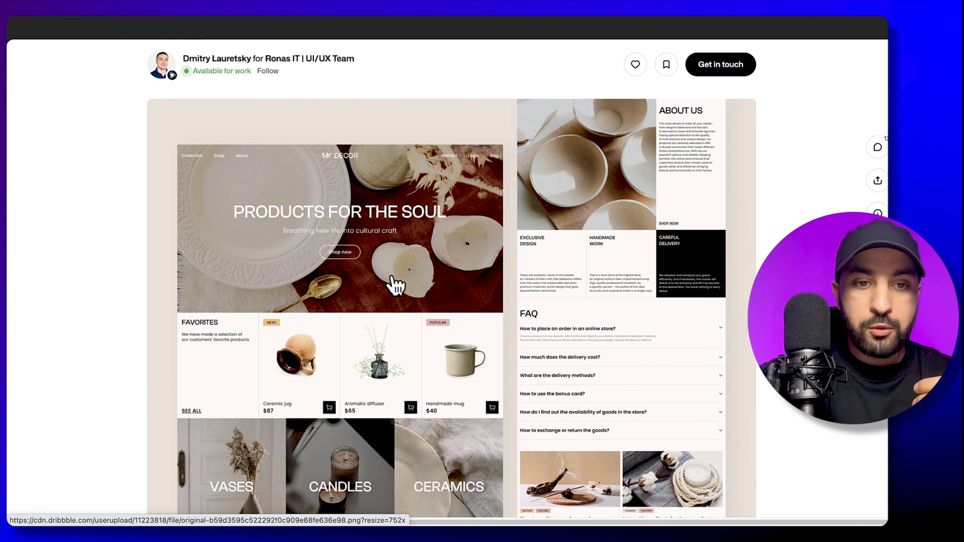
scroll(497, 270, down, 15)
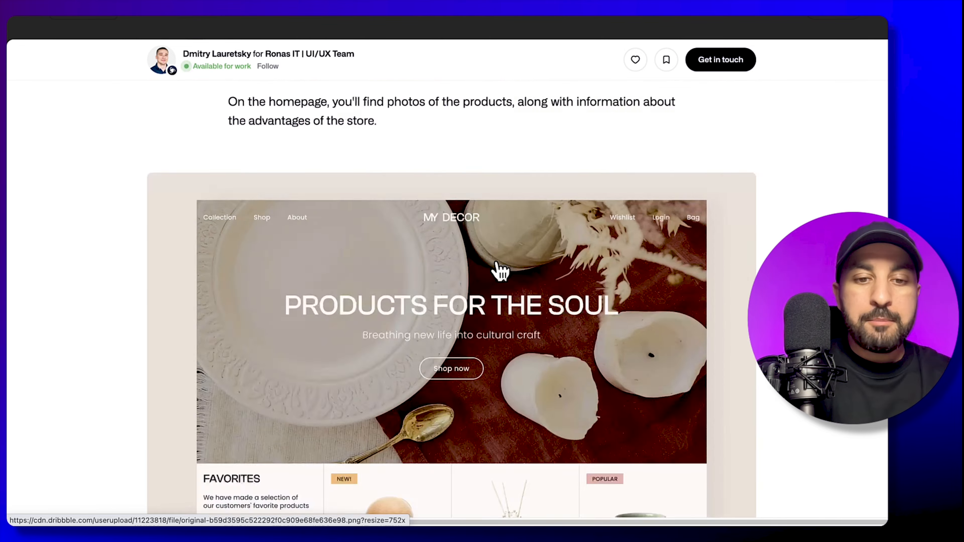
scroll(499, 269, down, 15)
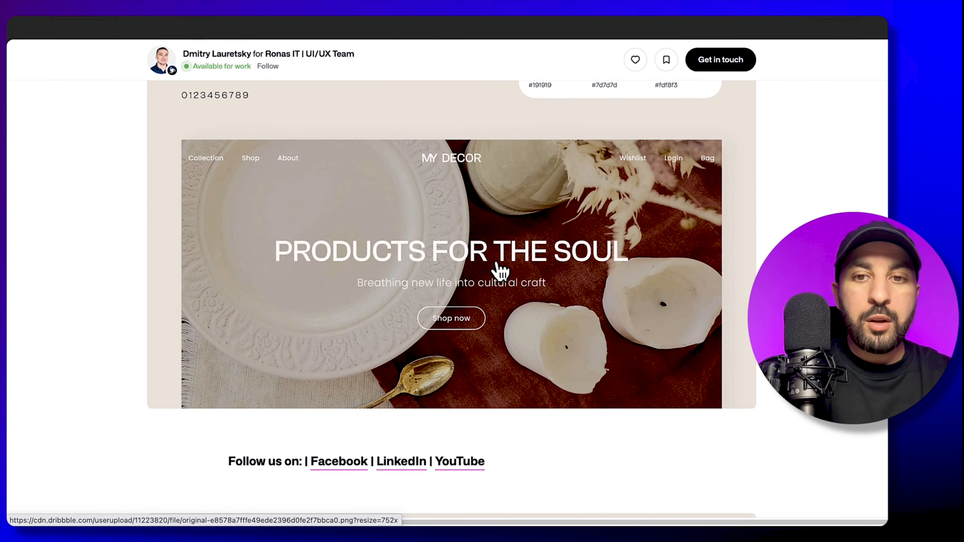
scroll(524, 262, up, 3)
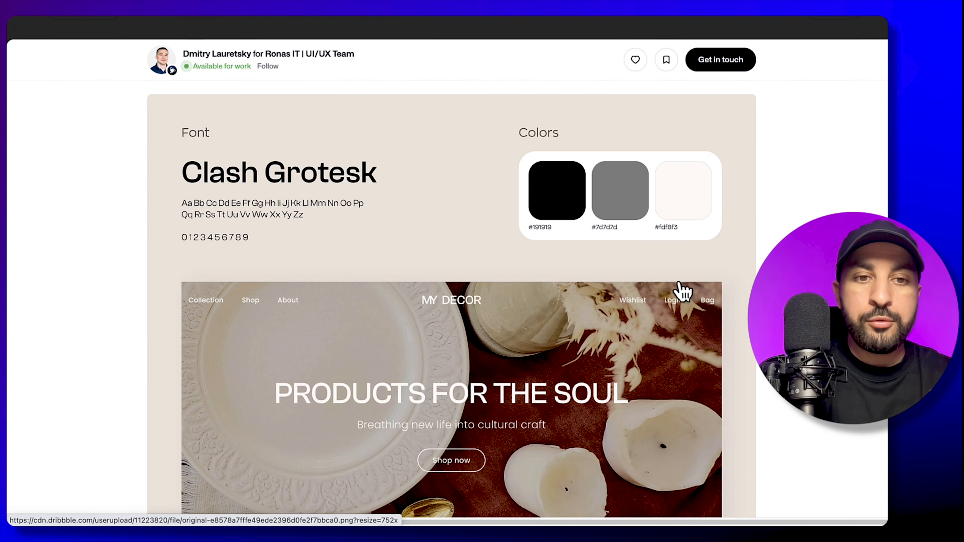
scroll(683, 304, down, 7)
scroll(696, 323, down, 6)
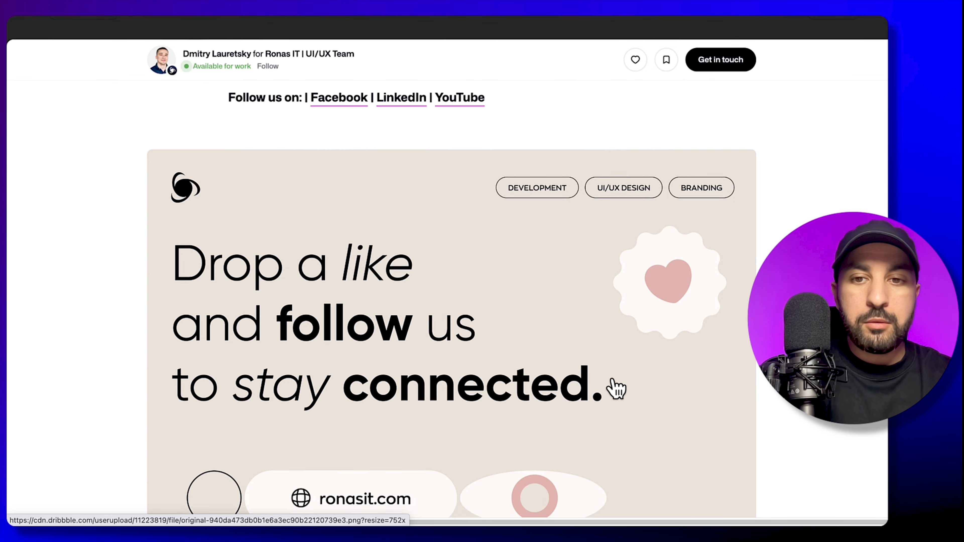
scroll(619, 342, down, 3)
scroll(561, 200, down, 3)
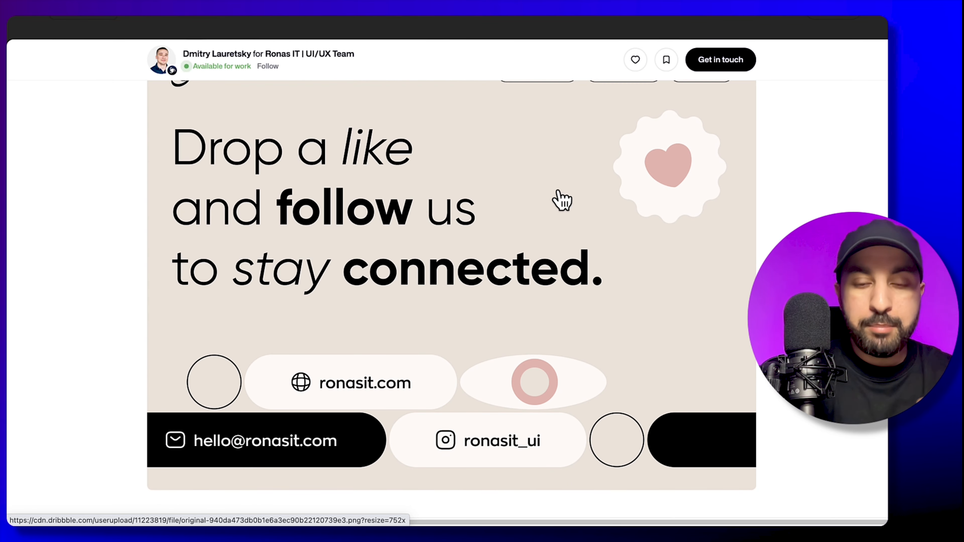
scroll(560, 200, down, 12)
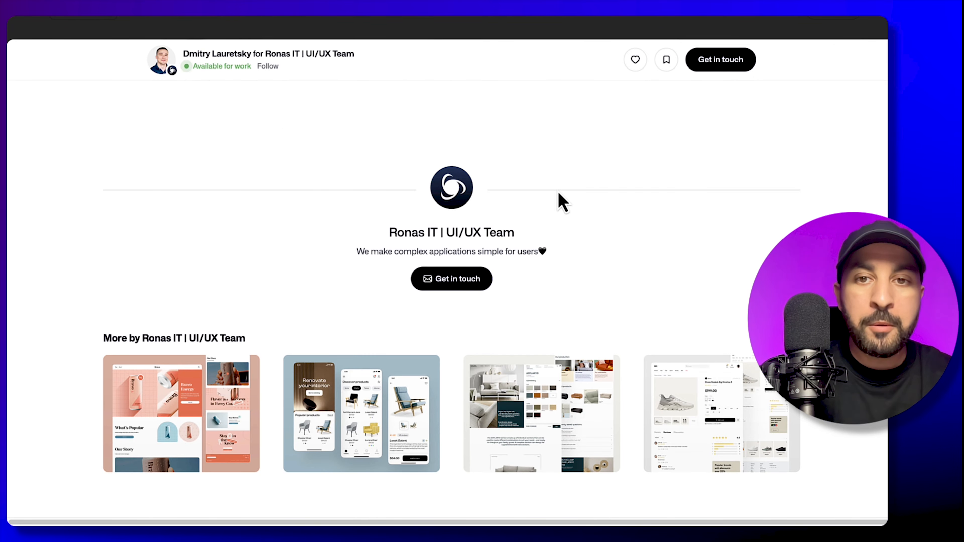
scroll(557, 192, up, 20)
scroll(560, 200, up, 15)
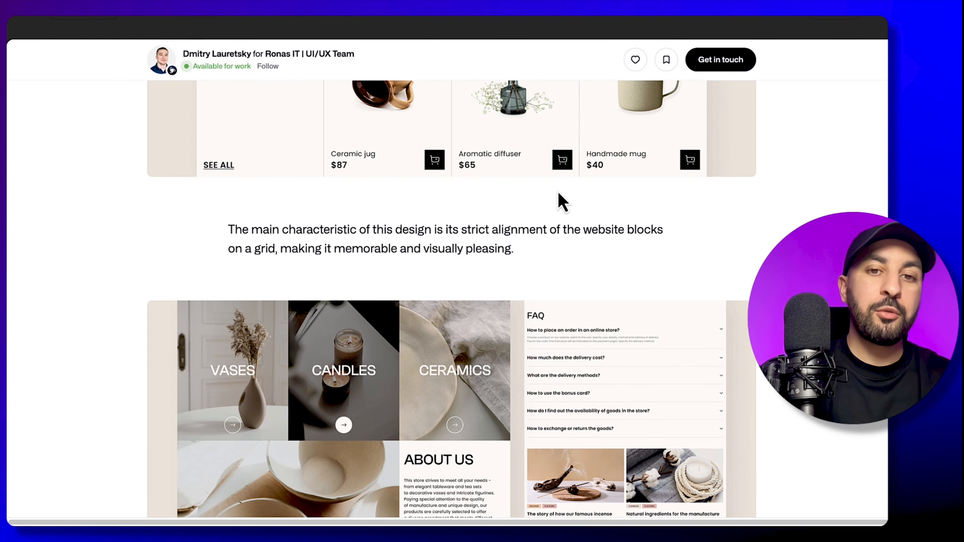
scroll(561, 201, up, 12)
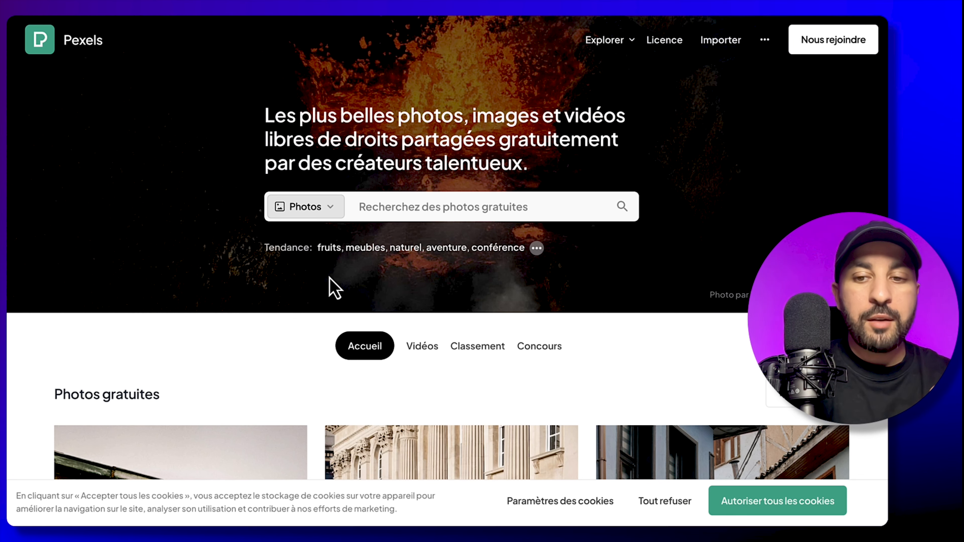
Switch to Pexels and search its free photos for "cosmétique bio"
scroll(329, 286, down, 1)
click(390, 190)
text(cosmétique bio)
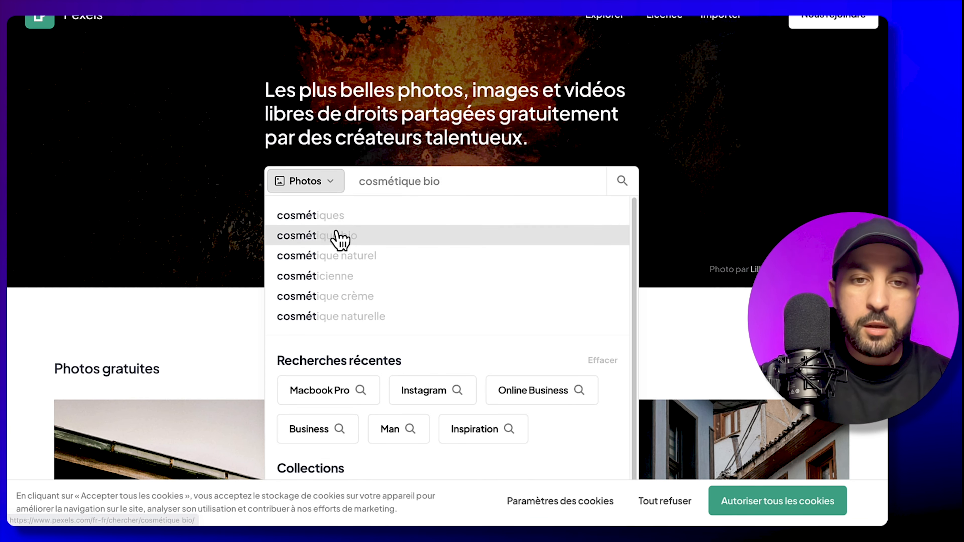
click(339, 239)
Look through the photo results and open the picture of a wooden brush stacked on soap bars with its free download choices
scroll(394, 266, down, 10)
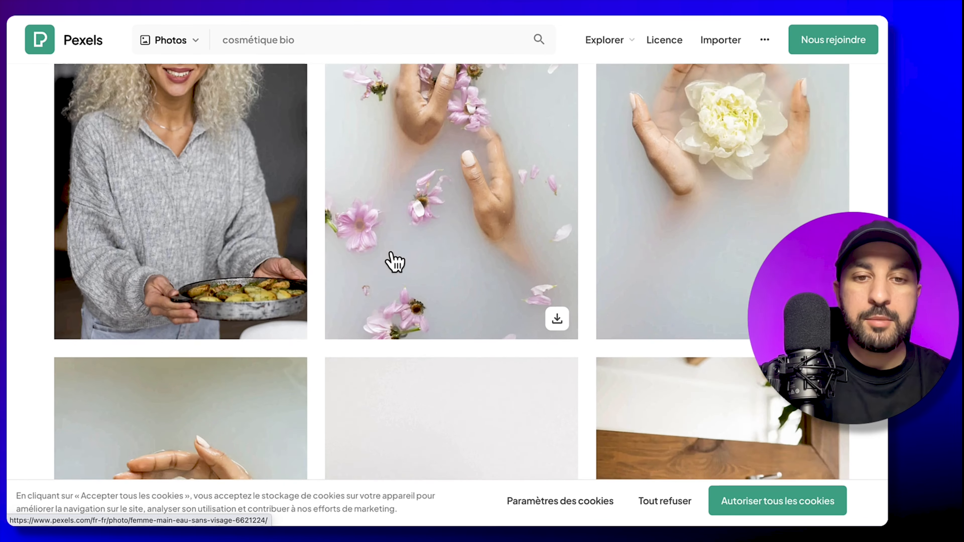
scroll(395, 262, down, 1)
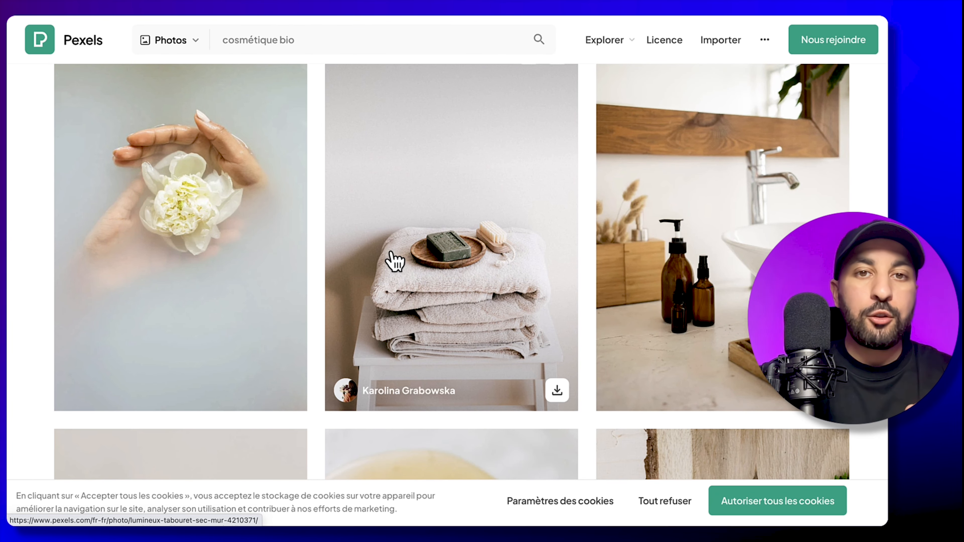
scroll(394, 260, down, 10)
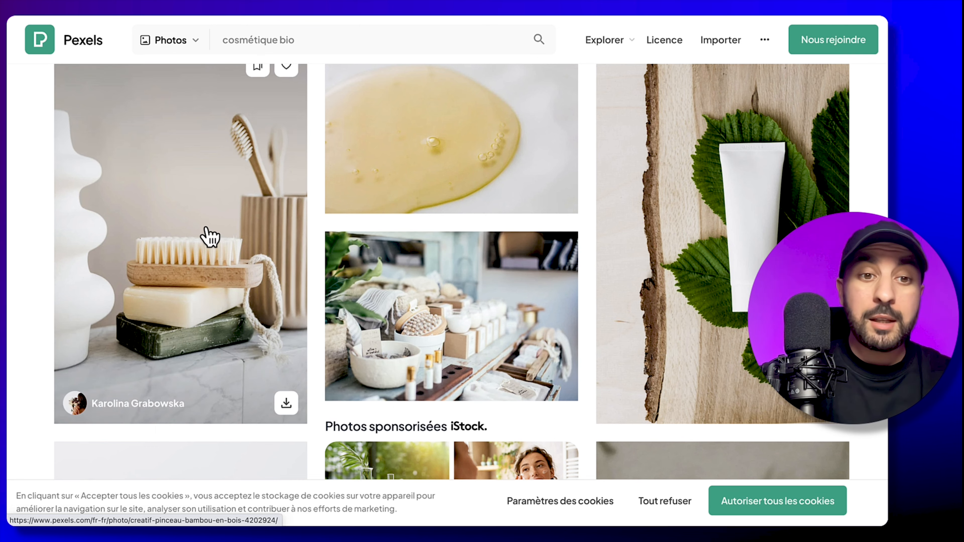
click(208, 233)
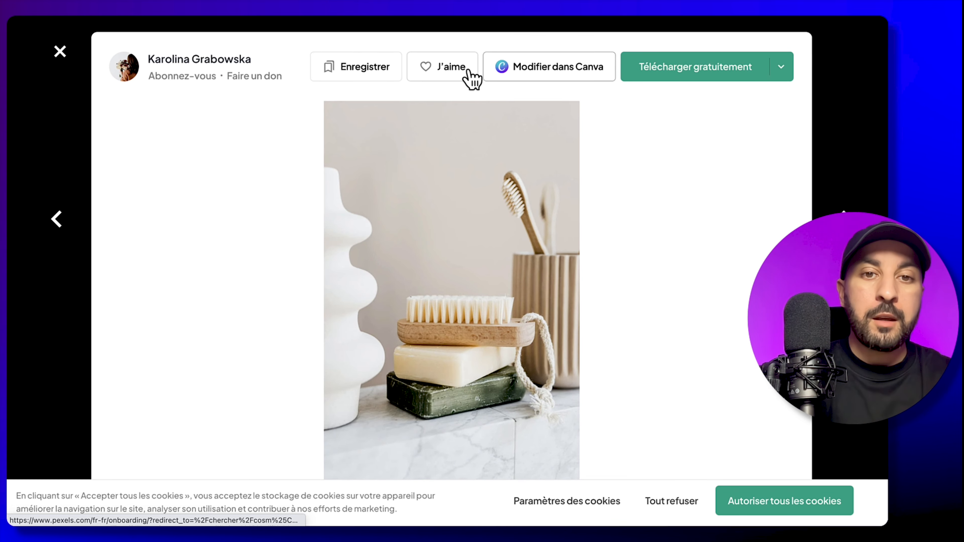
click(779, 74)
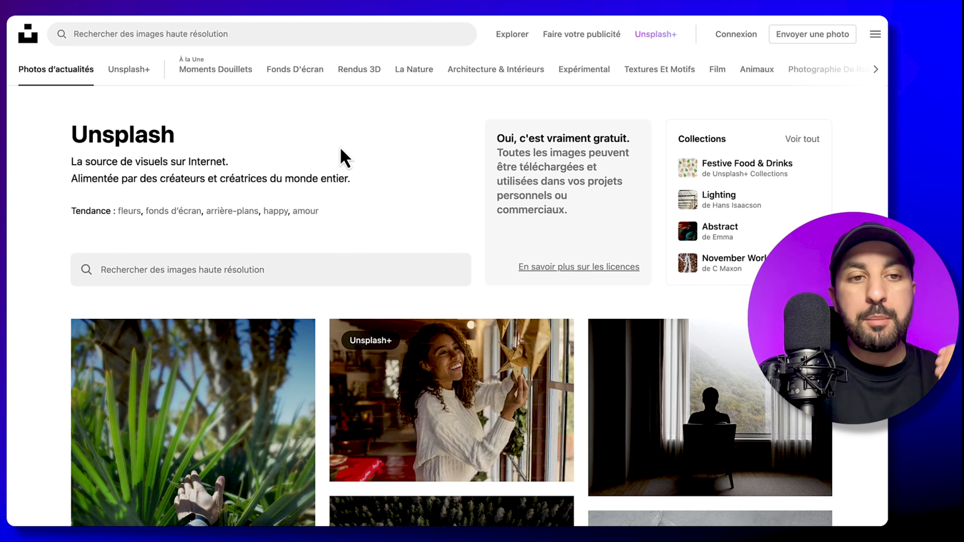
Switch to Unsplash, search for "cosmétique" and look through the resulting photos
scroll(342, 192, down, 5)
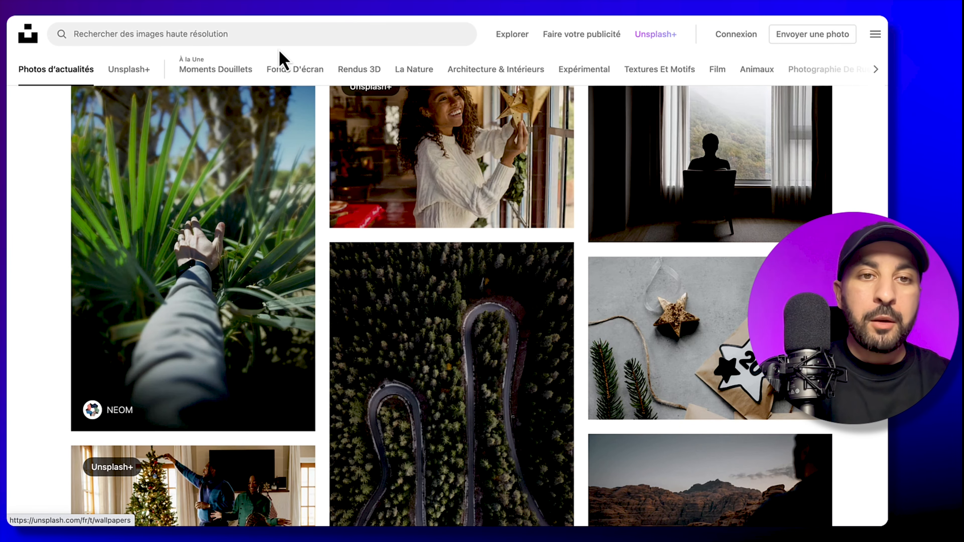
click(276, 36)
text(cosmétique)
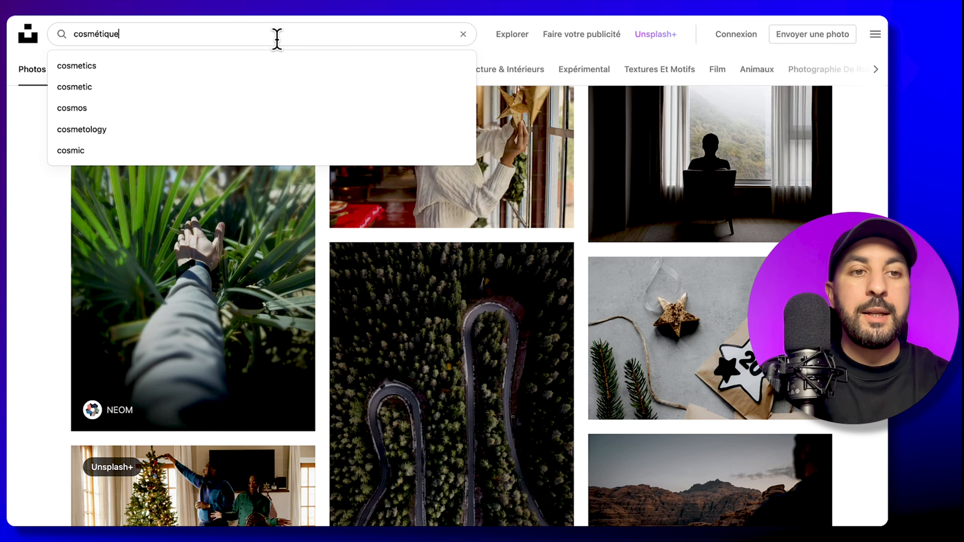
key(Return)
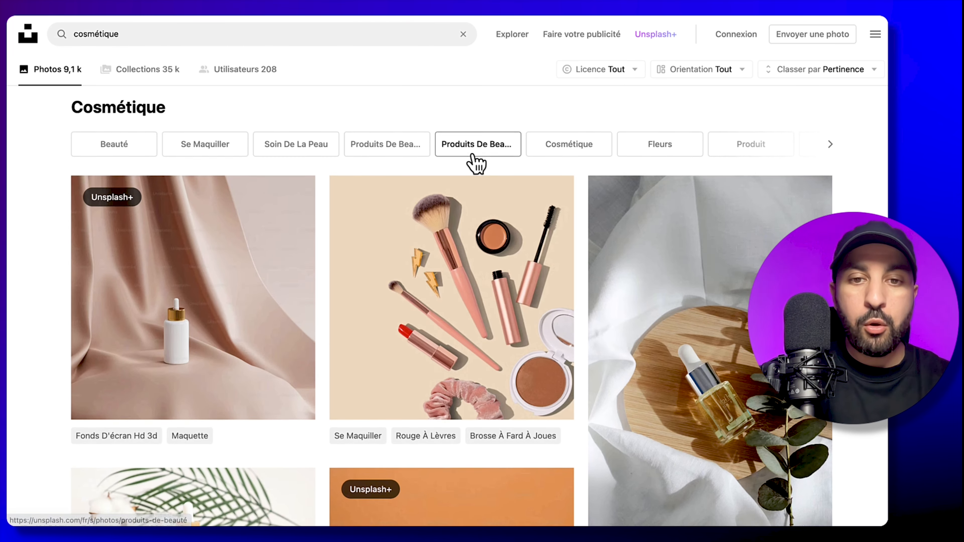
scroll(472, 162, down, 8)
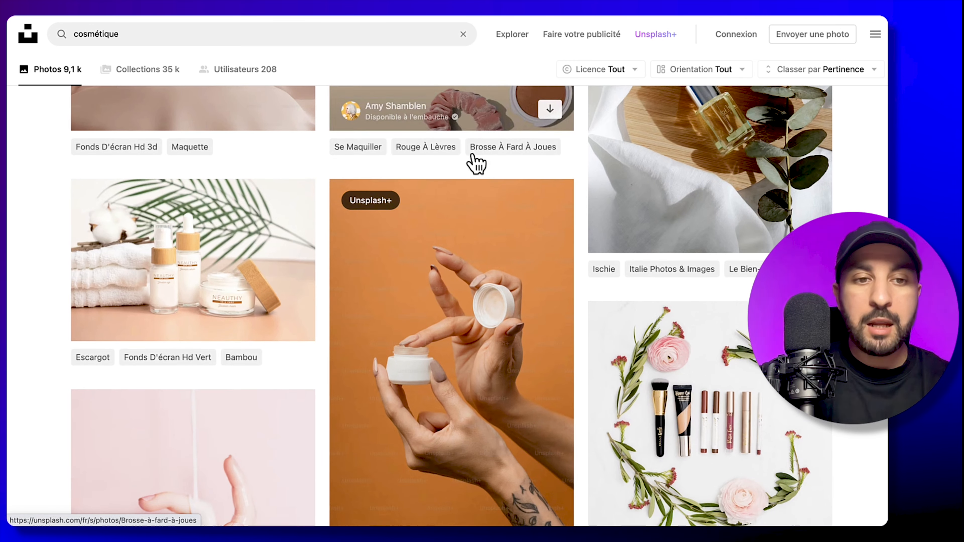
mouse_move(215, 209)
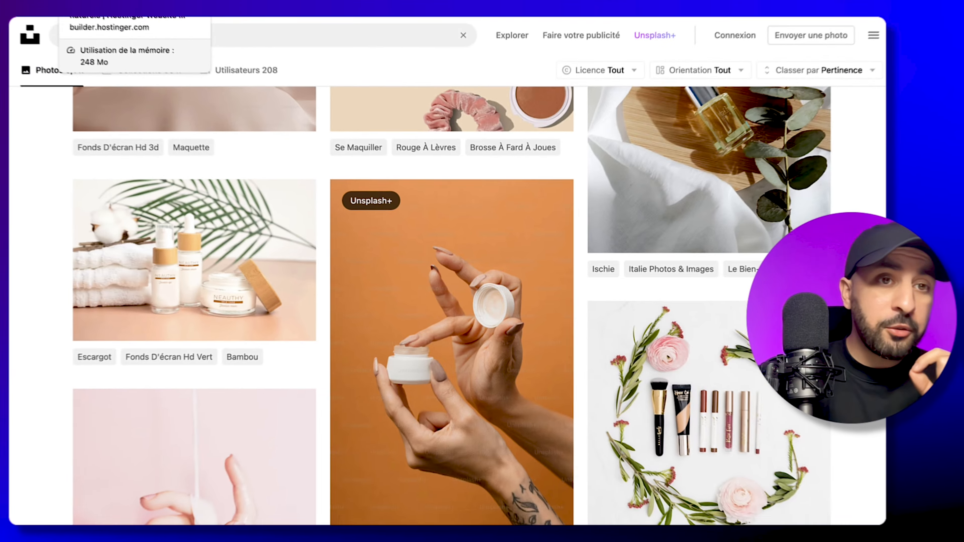
Switch to the Hostinger website builder and view the Home and Shop pages from the site's page list
click(114, 16)
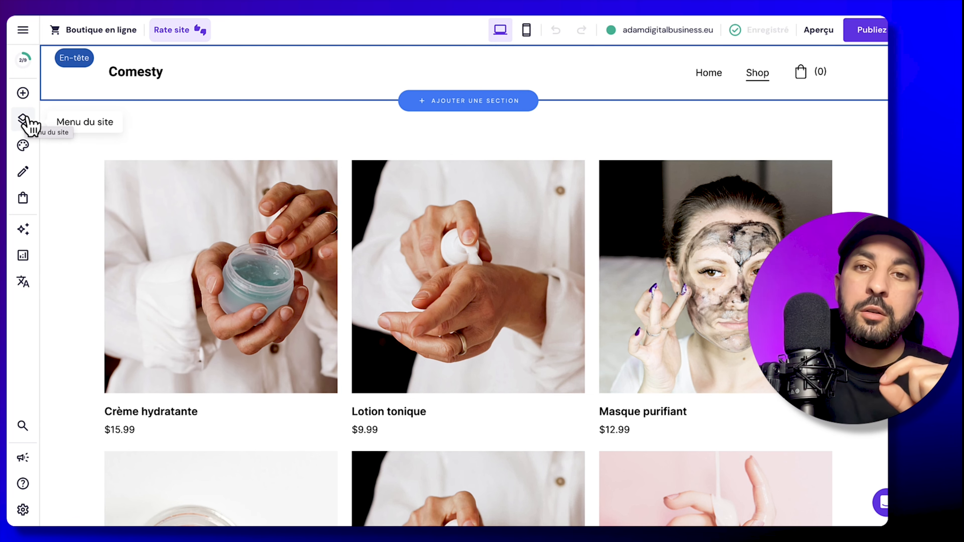
click(29, 121)
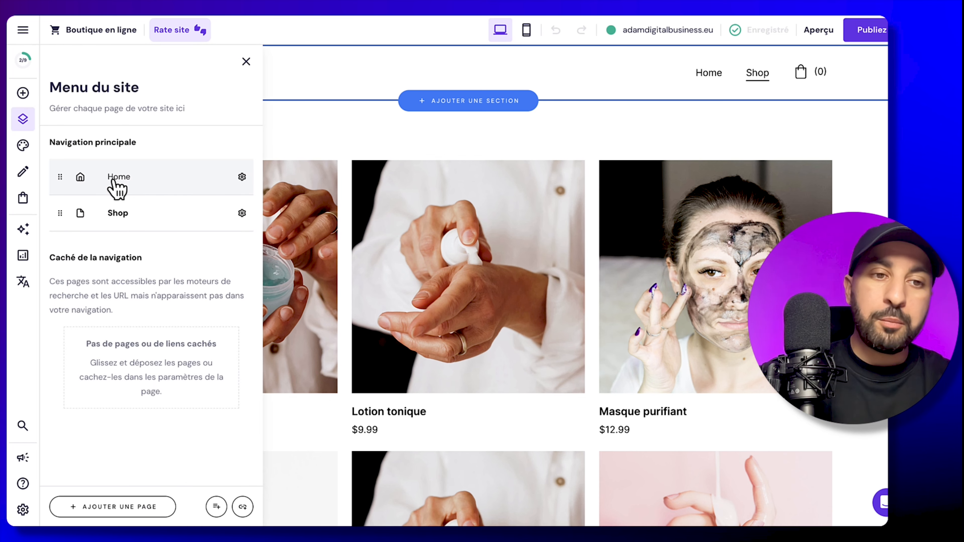
click(137, 180)
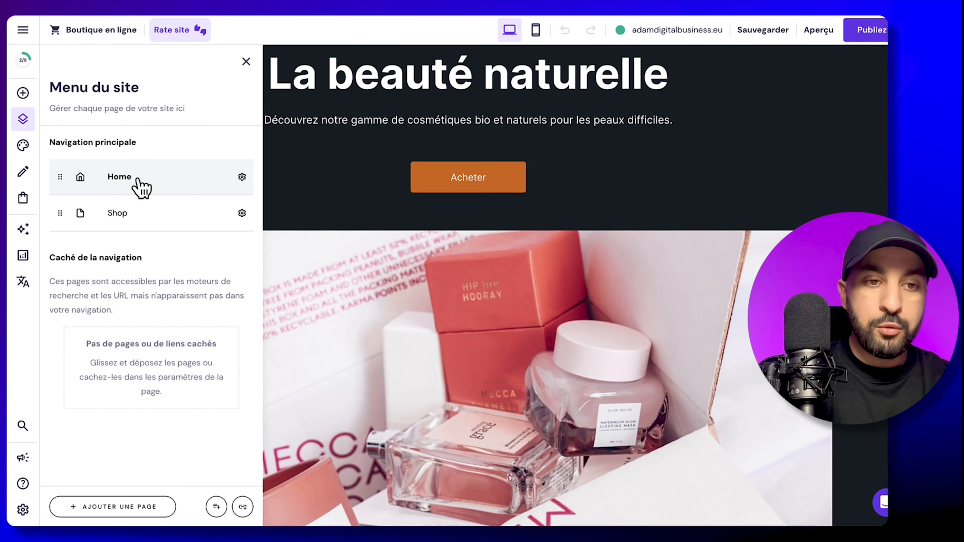
click(132, 216)
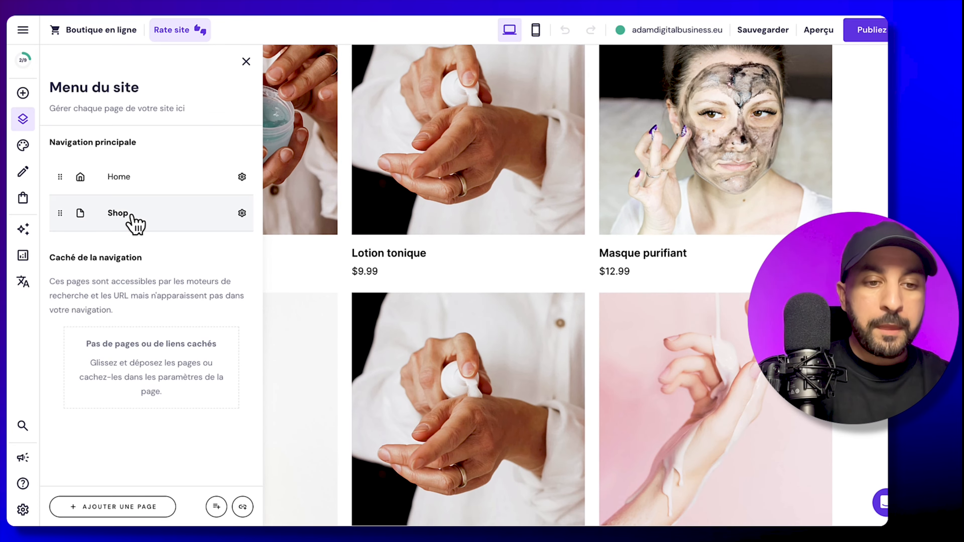
Add a new page from the "Contactez" template that shows contact details beside a photo above a map
click(129, 509)
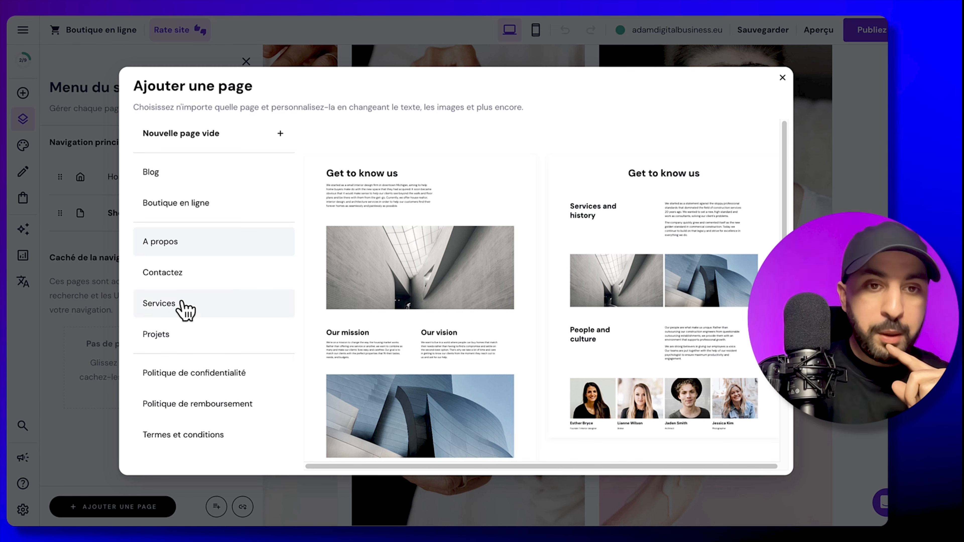
click(164, 285)
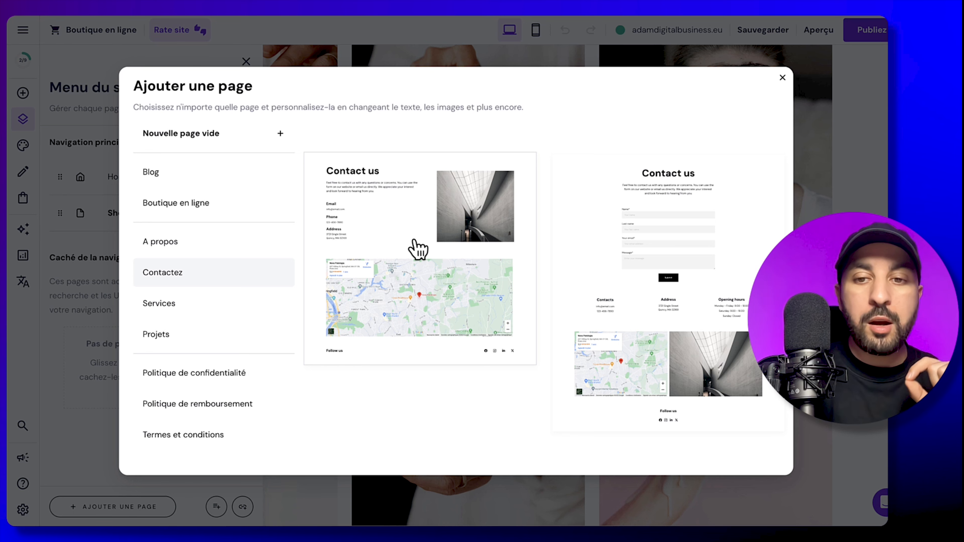
click(418, 248)
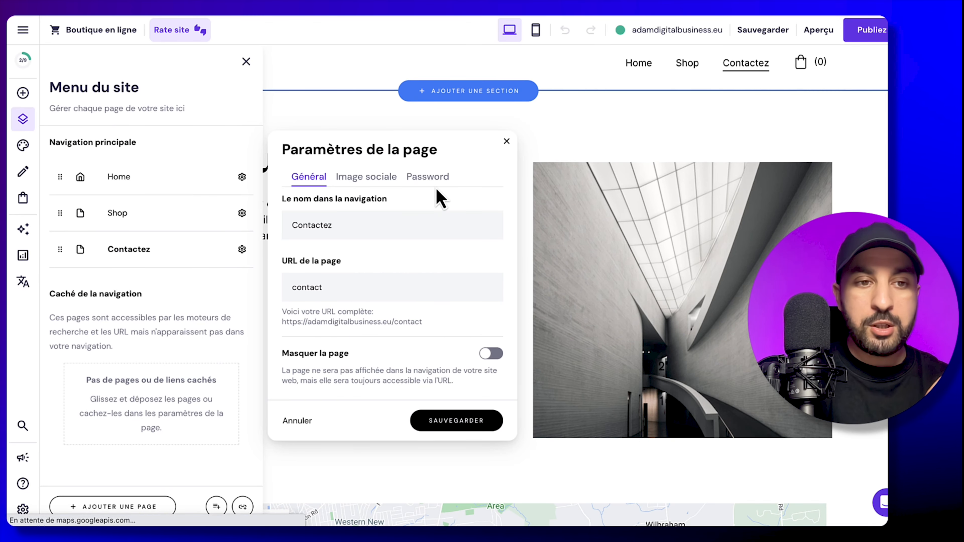
Rename the new contact page "Nous contacter" in the navigation and check its page URL
click(342, 224)
double_click(342, 224)
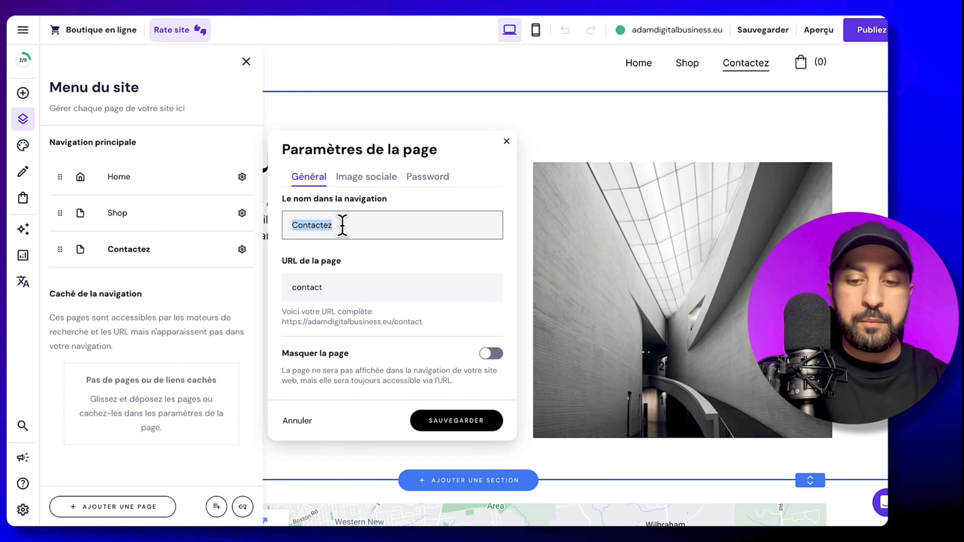
text(Nous con)
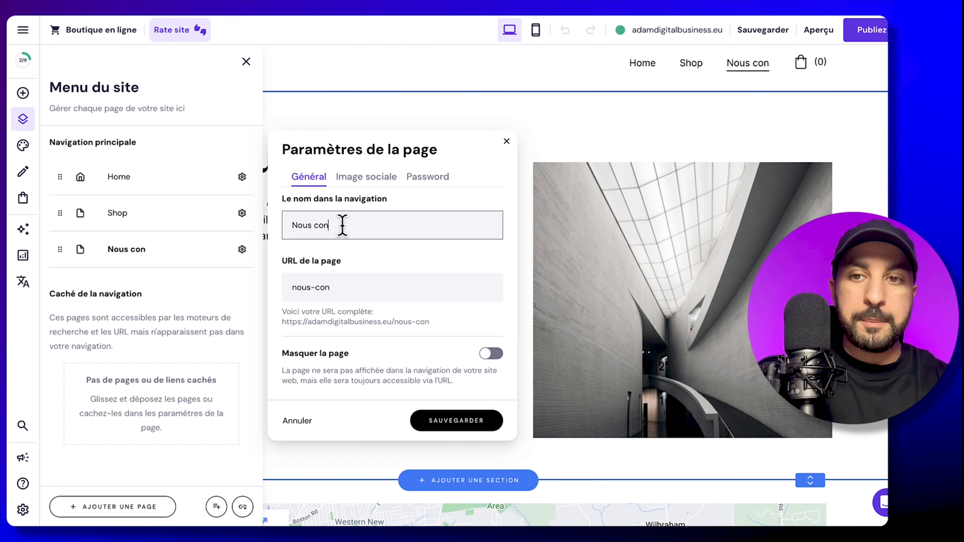
text(tacter)
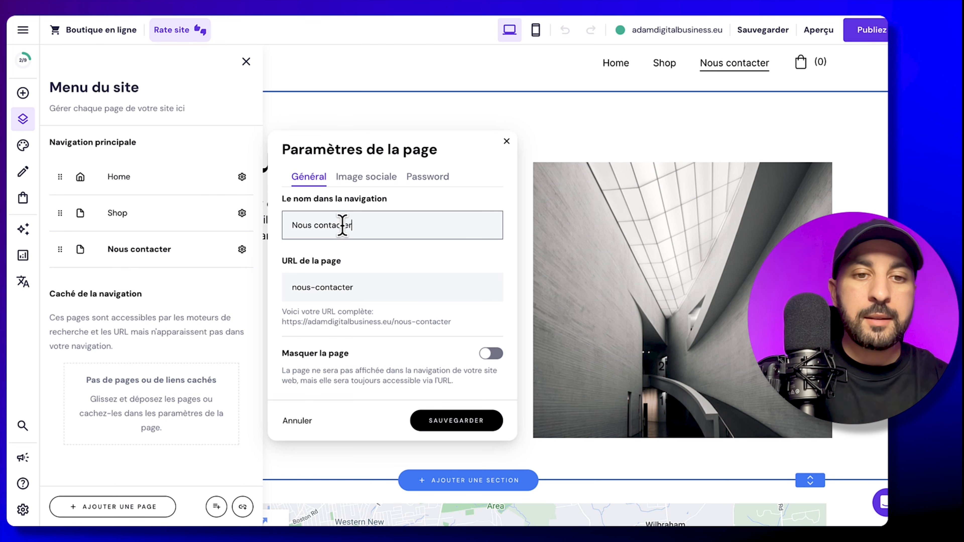
click(294, 287)
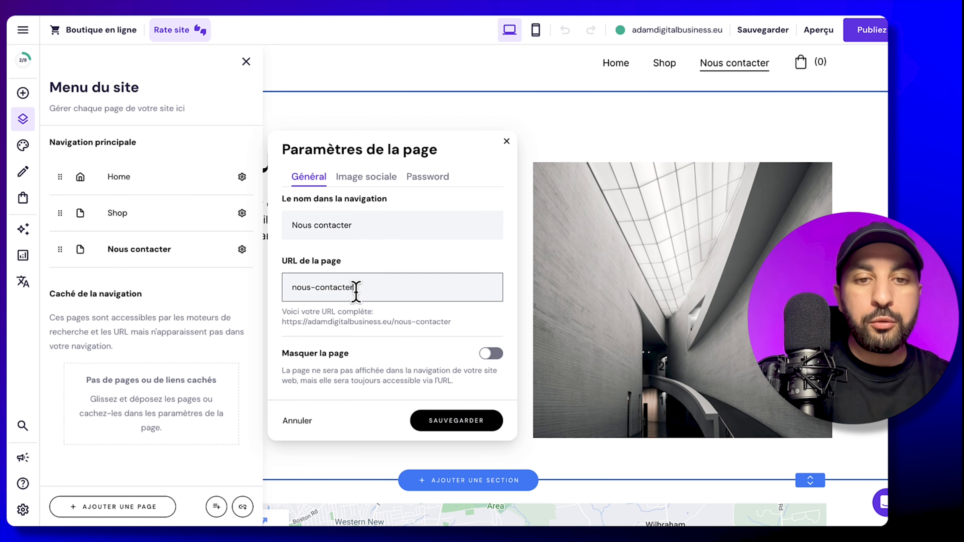
View the contact page's social image and password settings, and leave the page settings
click(362, 178)
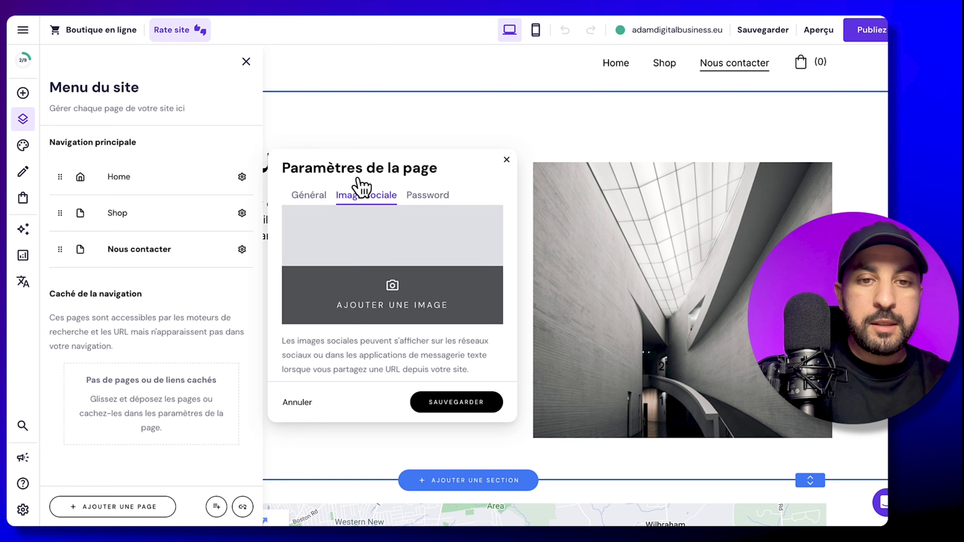
click(415, 199)
click(308, 234)
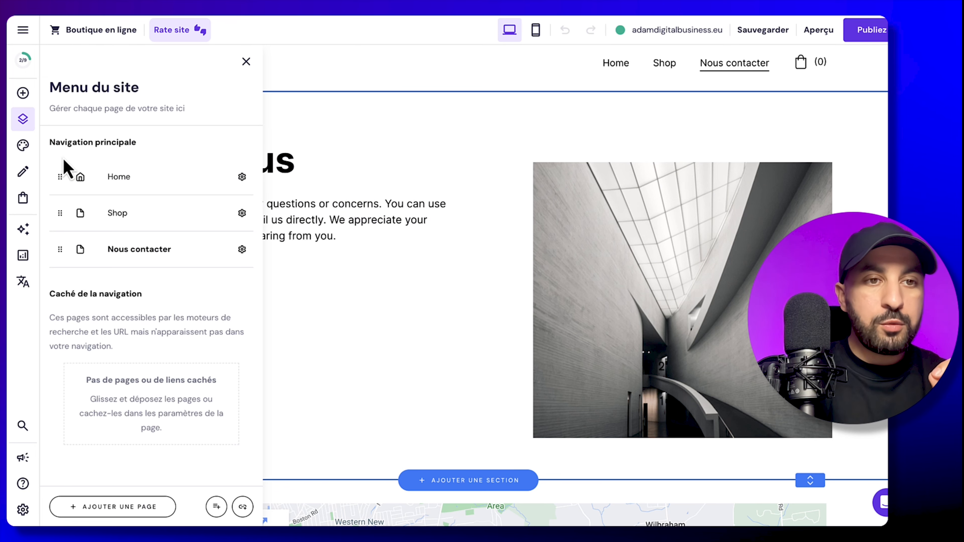
View the Shop page, return to the "Nous contacter" page and close the site's page list
click(117, 213)
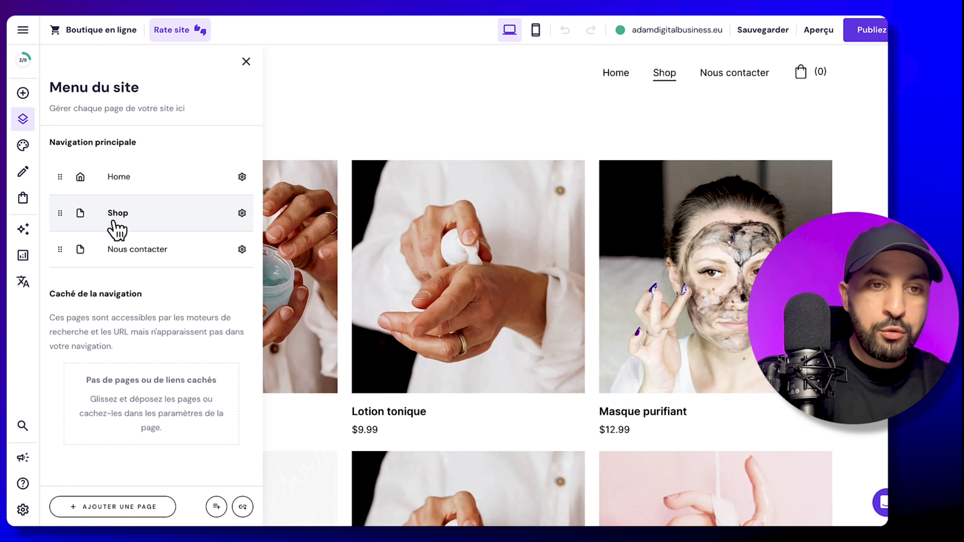
click(118, 250)
click(246, 61)
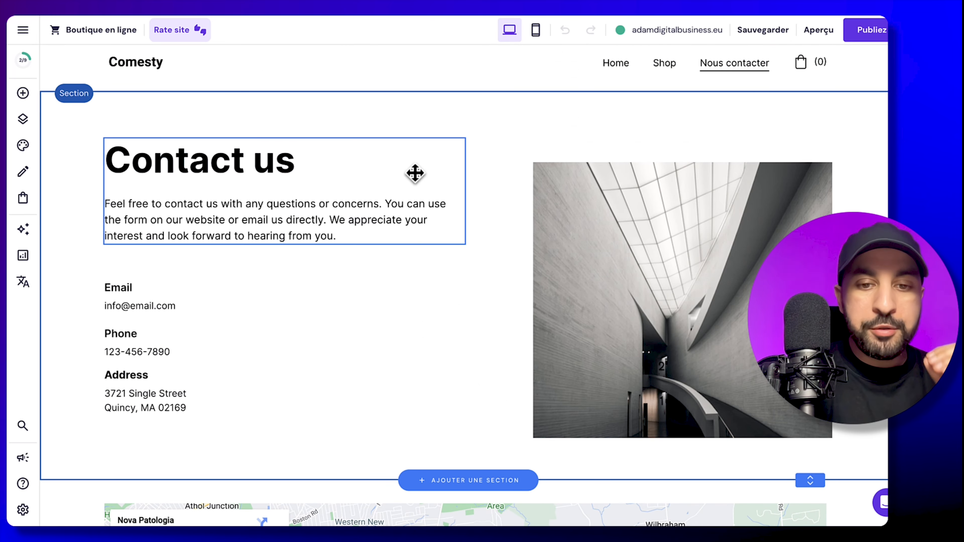
Look through the online store, footer and heading section templates for the contact page without adding one
click(465, 481)
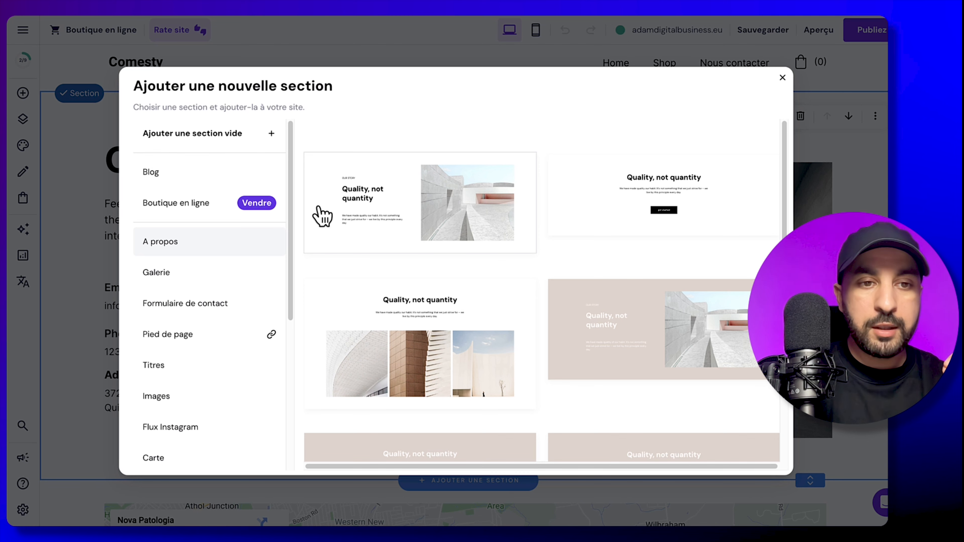
click(200, 214)
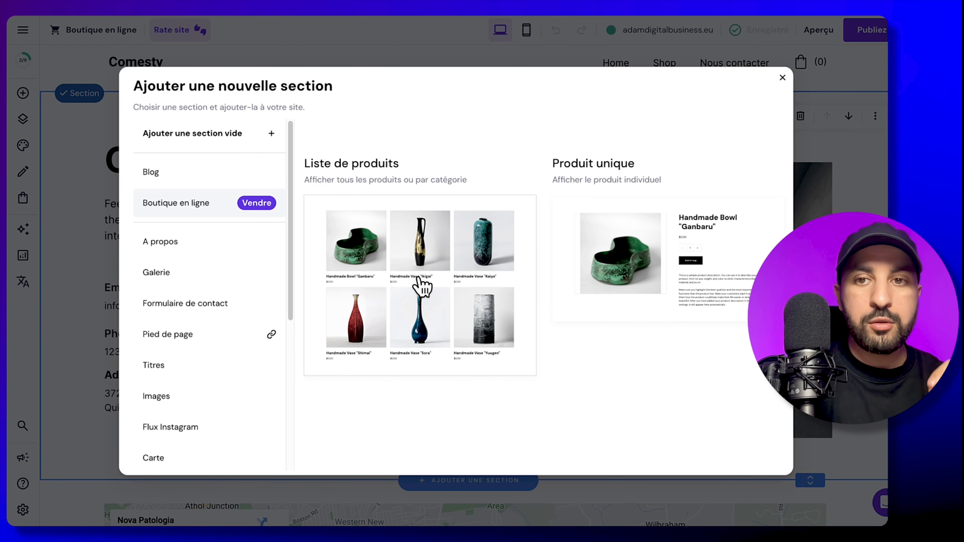
click(204, 342)
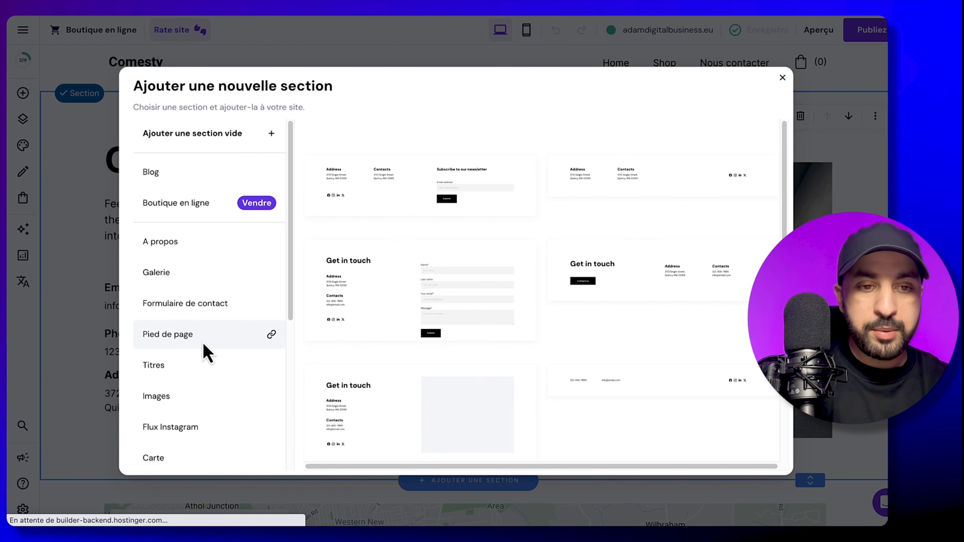
click(200, 366)
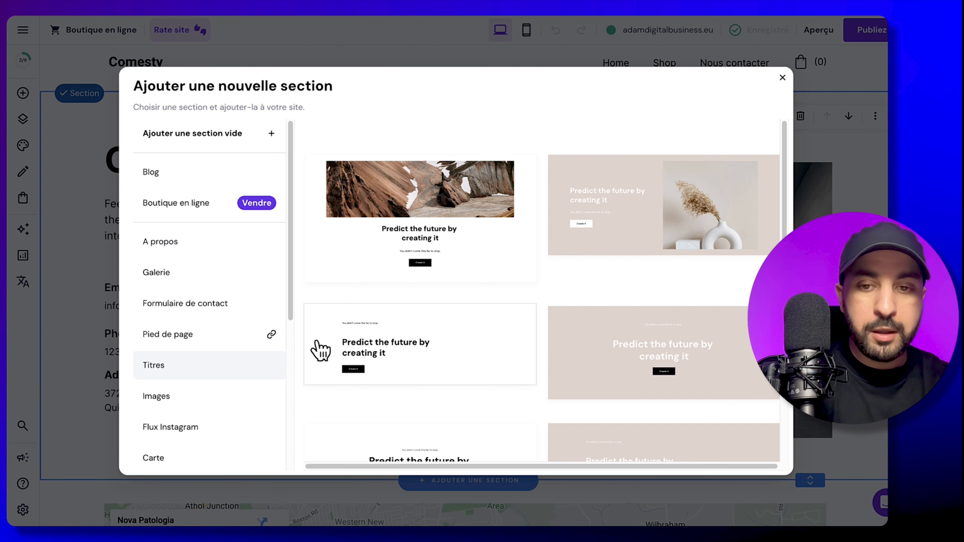
scroll(171, 392, down, 3)
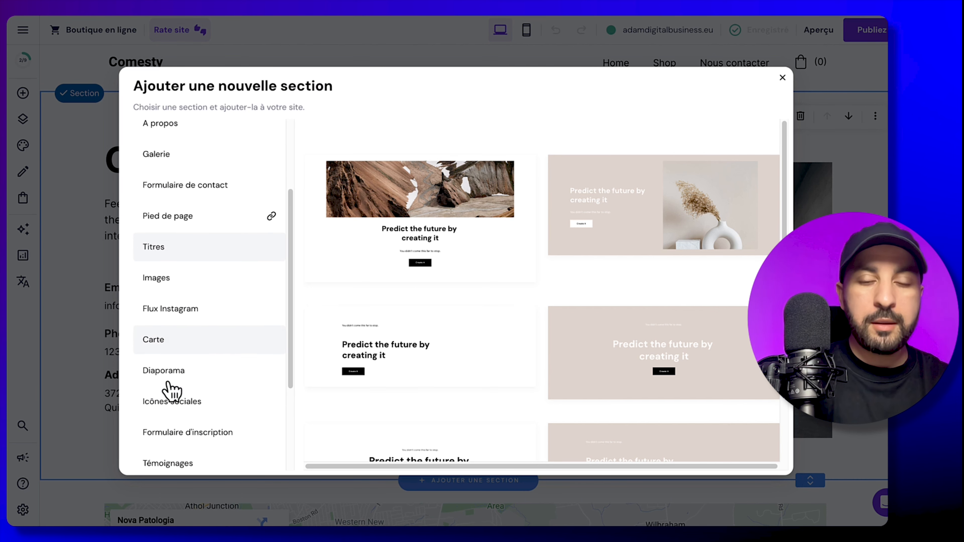
click(782, 77)
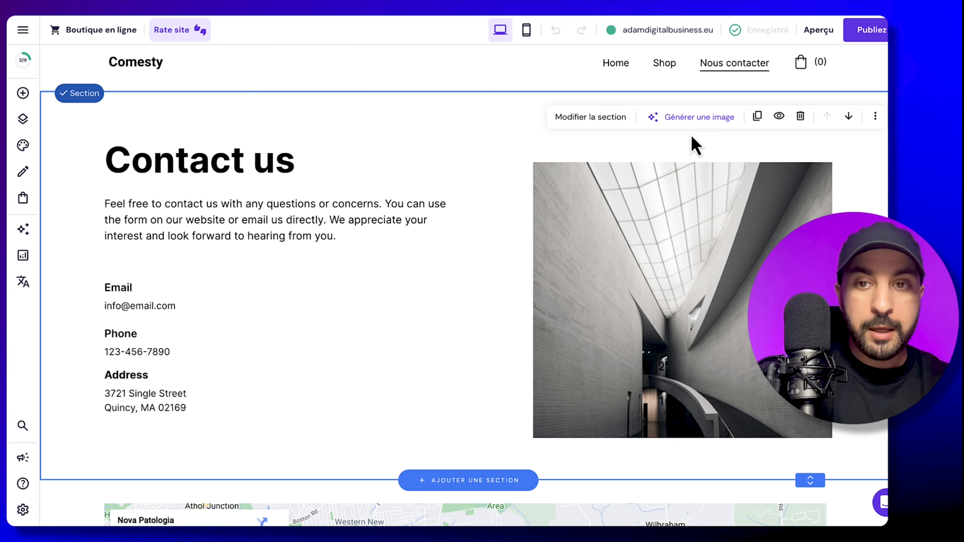
Open the AI image generator for the contact section, look through its image styles and close it
click(678, 118)
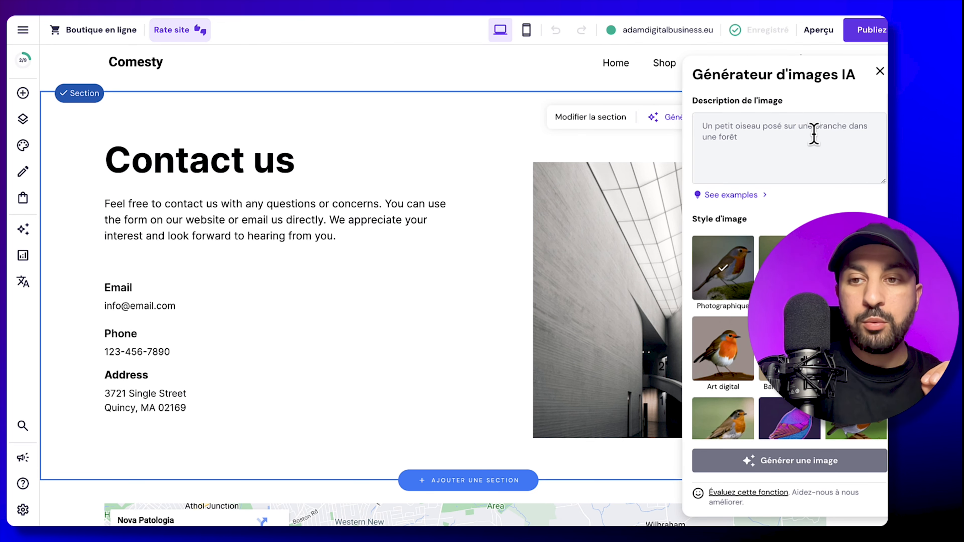
scroll(723, 268, down, 3)
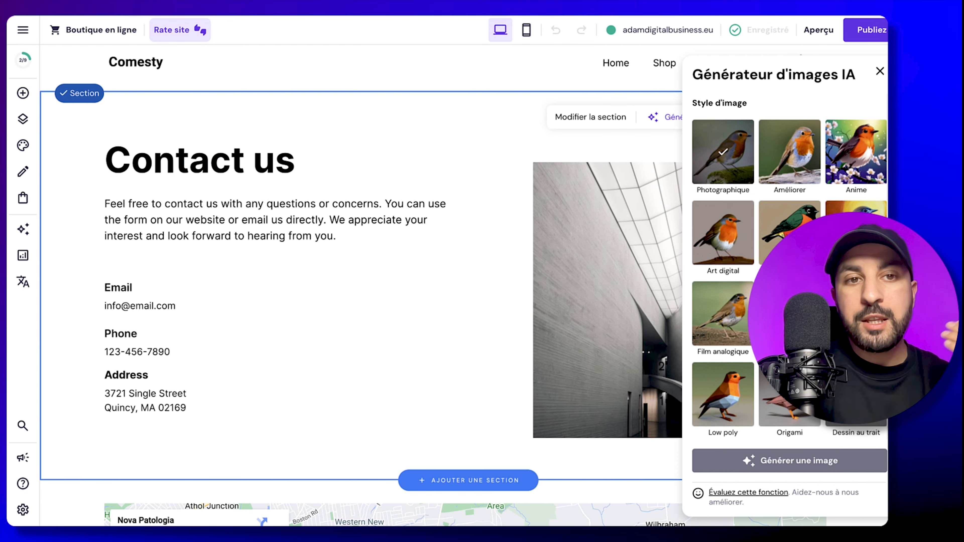
click(880, 71)
Change the site-wide beige colour #F3E5D6, used as the footer background, to a light orange-tan
scroll(192, 323, down, 10)
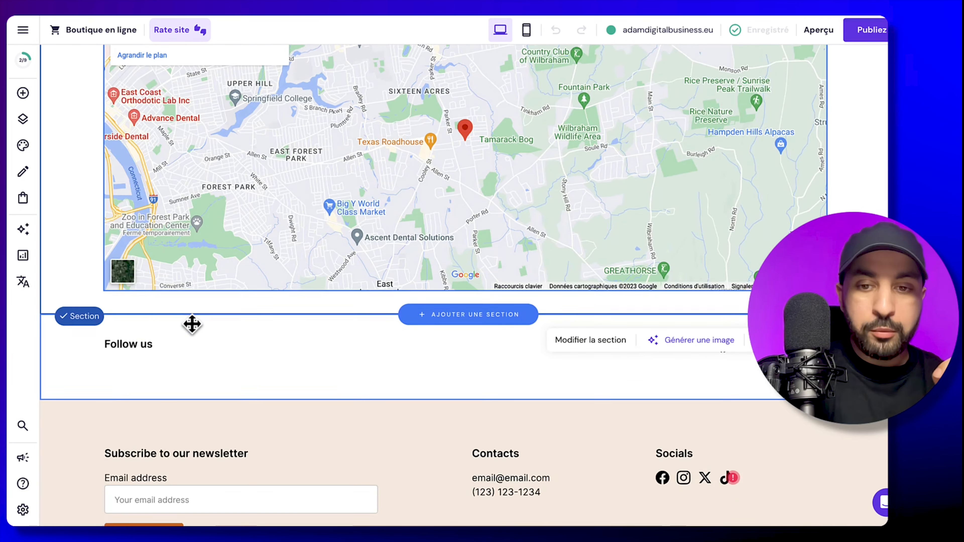
scroll(192, 324, down, 1)
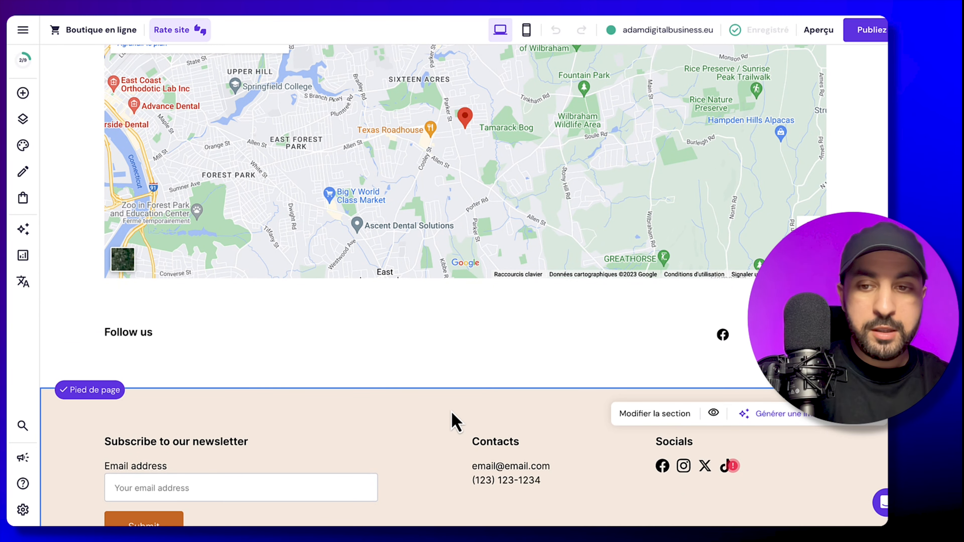
click(24, 146)
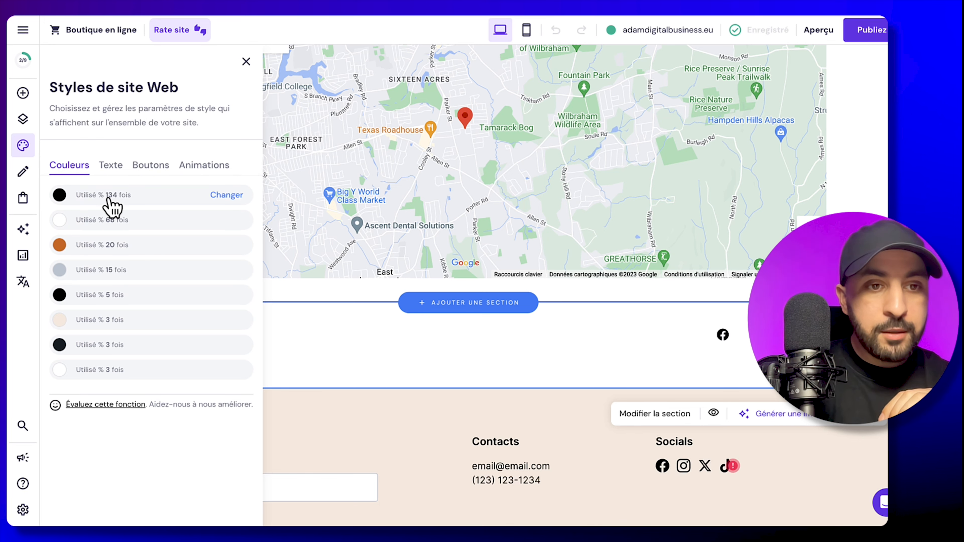
click(94, 324)
click(220, 366)
click(225, 359)
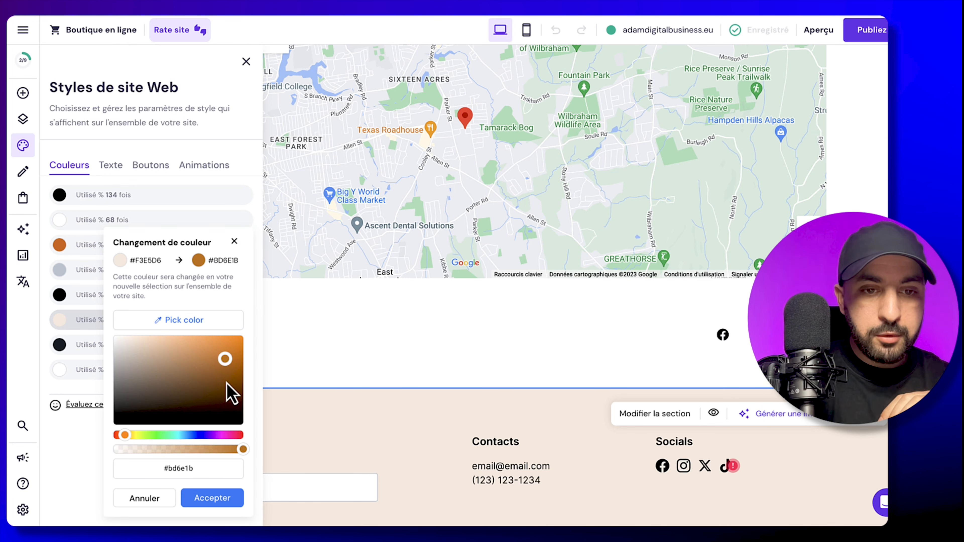
click(232, 395)
click(189, 370)
click(188, 351)
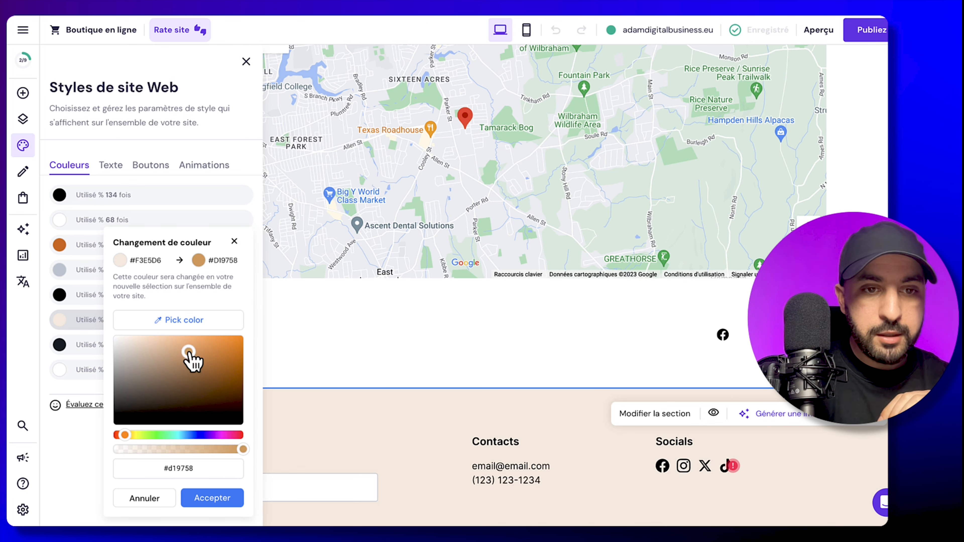
mouse_move(188, 351)
mouse_down()
mouse_move(200, 342)
mouse_move(177, 345)
mouse_up()
click(215, 498)
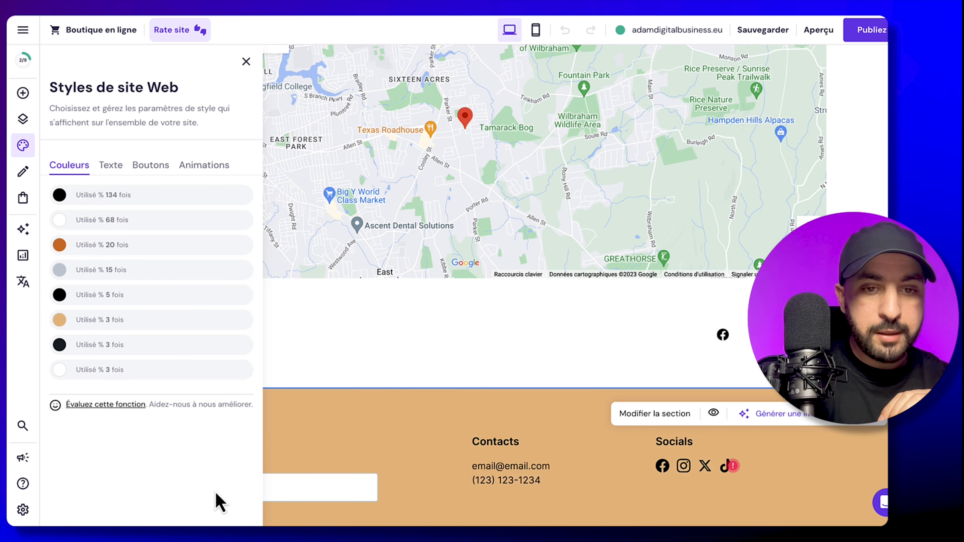
Select the footer's "Contacts" heading and look through the fonts available for it, leaving its font as is
double_click(491, 442)
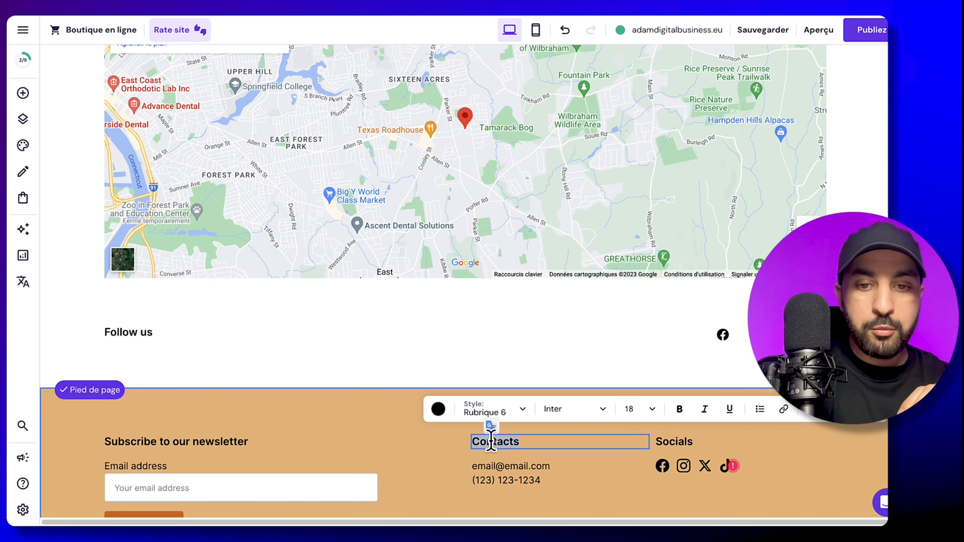
click(493, 410)
click(584, 414)
mouse_move(601, 342)
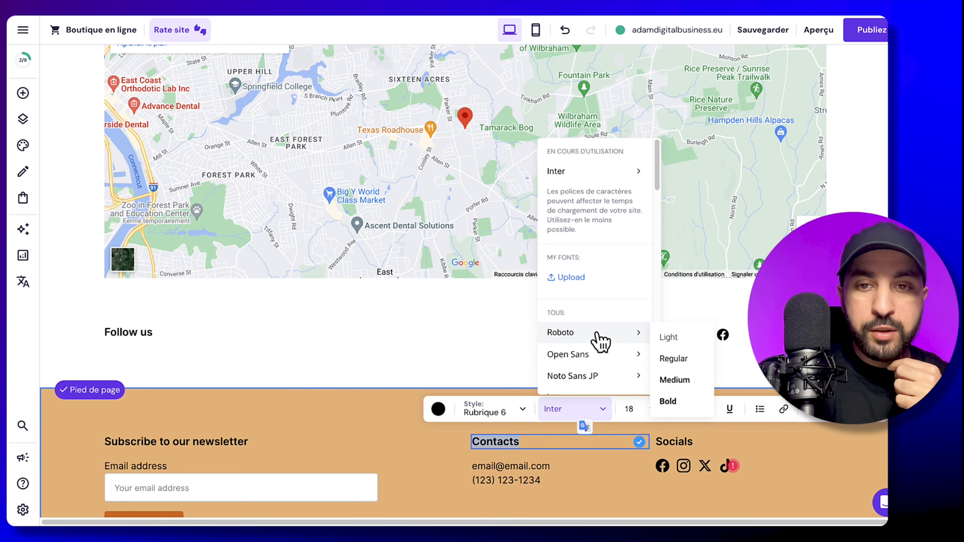
scroll(600, 341, down, 4)
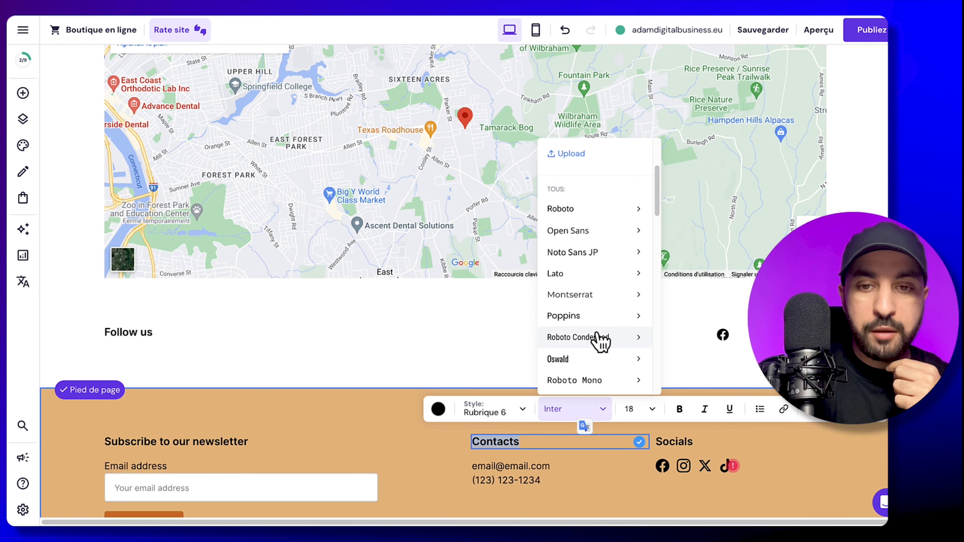
scroll(600, 341, down, 3)
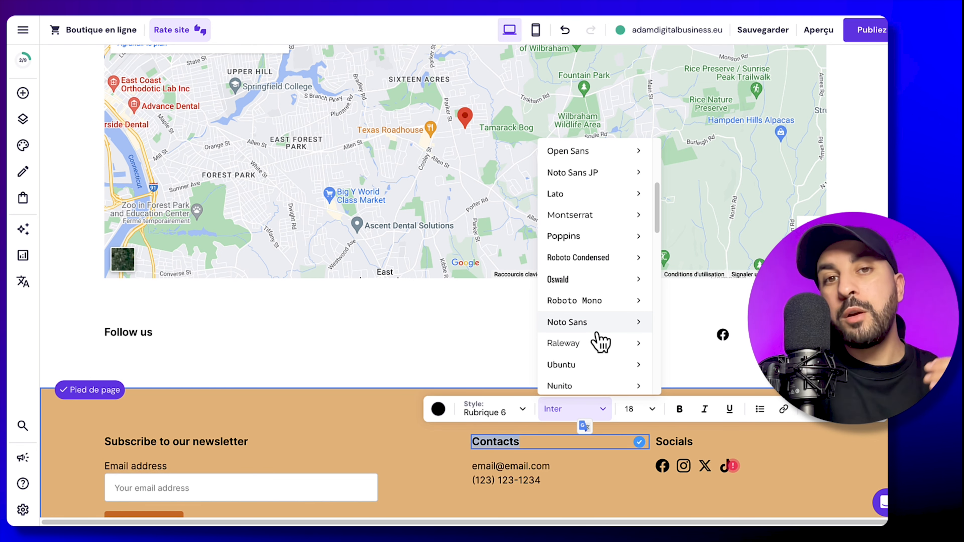
mouse_move(606, 289)
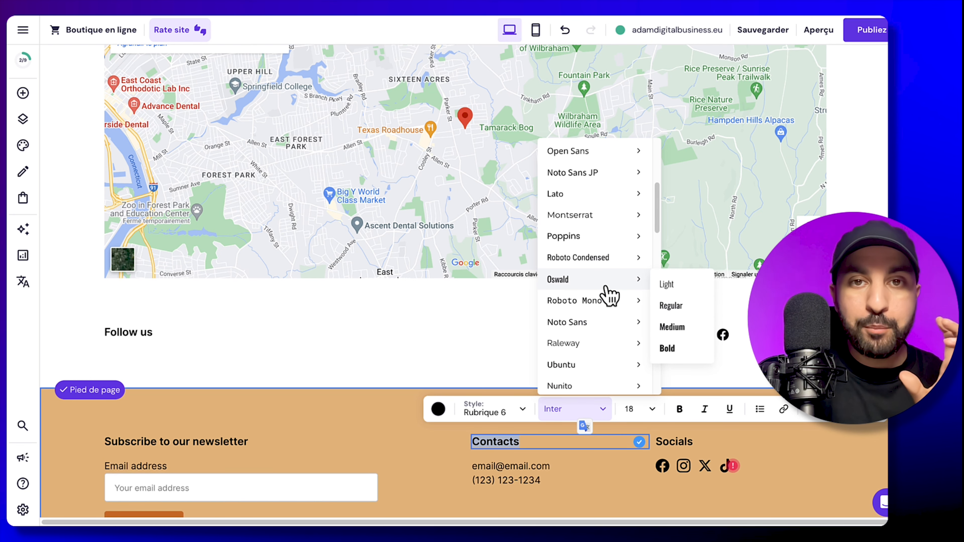
scroll(609, 296, up, 3)
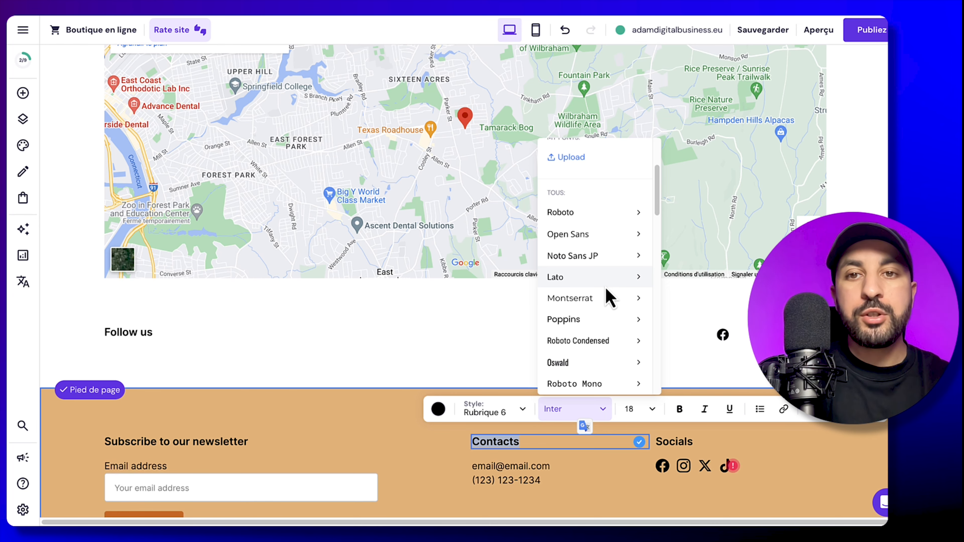
scroll(396, 273, down, 1)
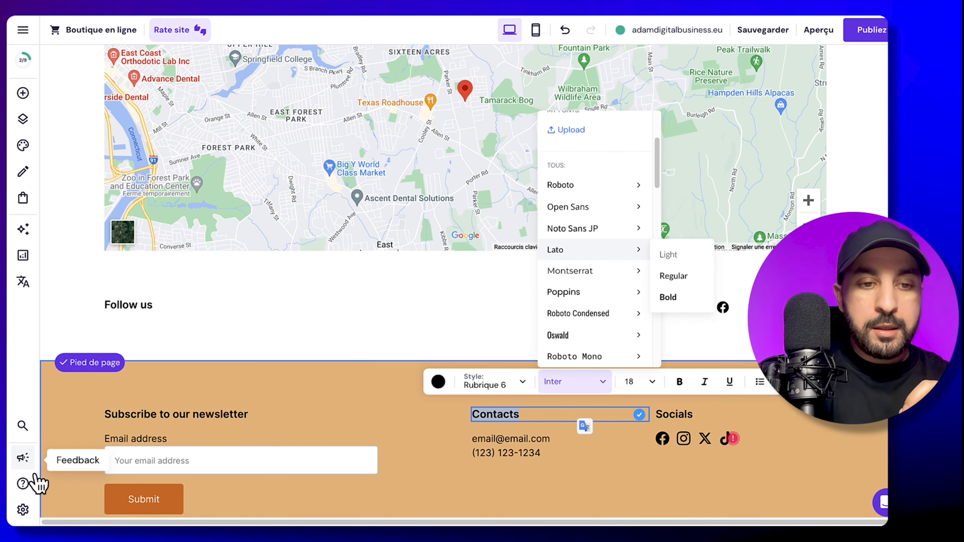
click(130, 452)
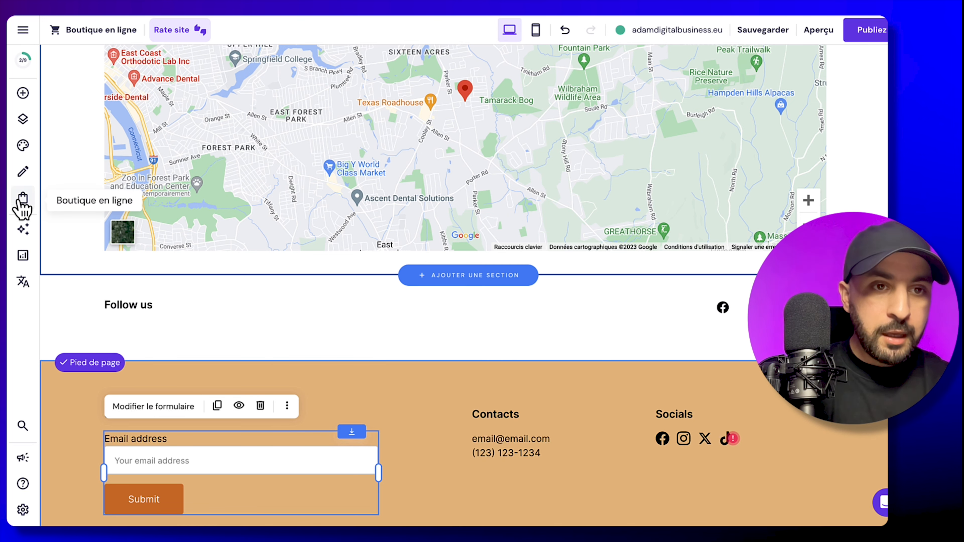
Change the site-wide typography to the Prompt heading style with Lato paragraph text, discarding the earlier style modifications
click(23, 148)
click(112, 166)
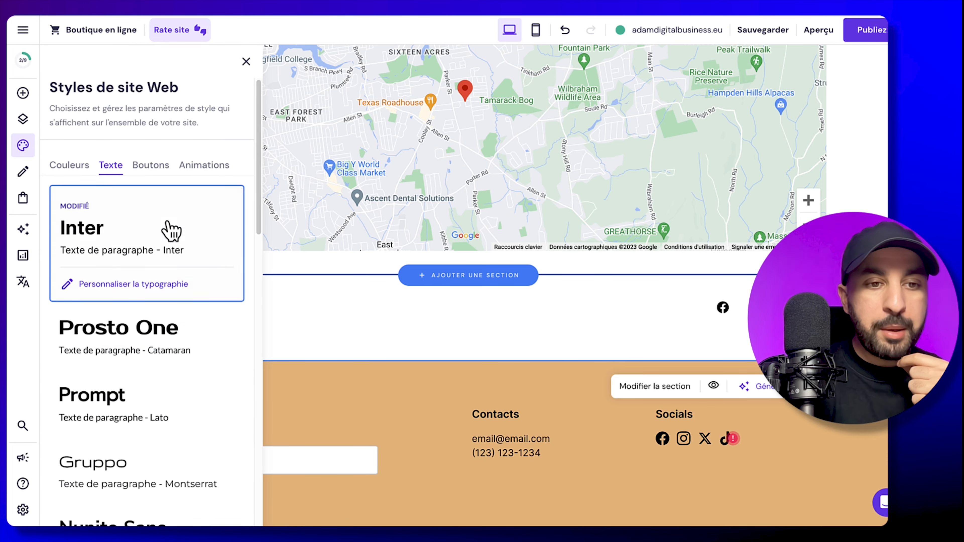
scroll(208, 266, down, 4)
click(210, 266)
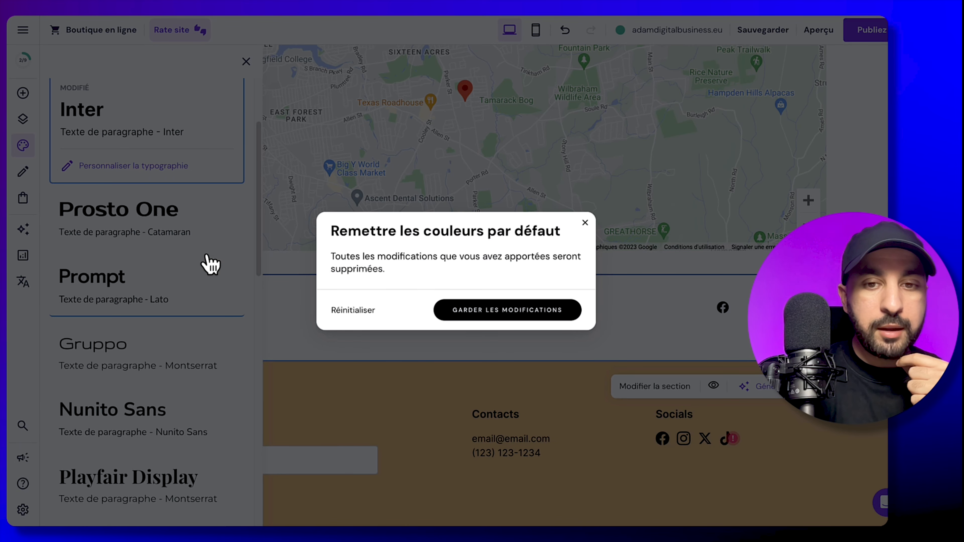
click(463, 317)
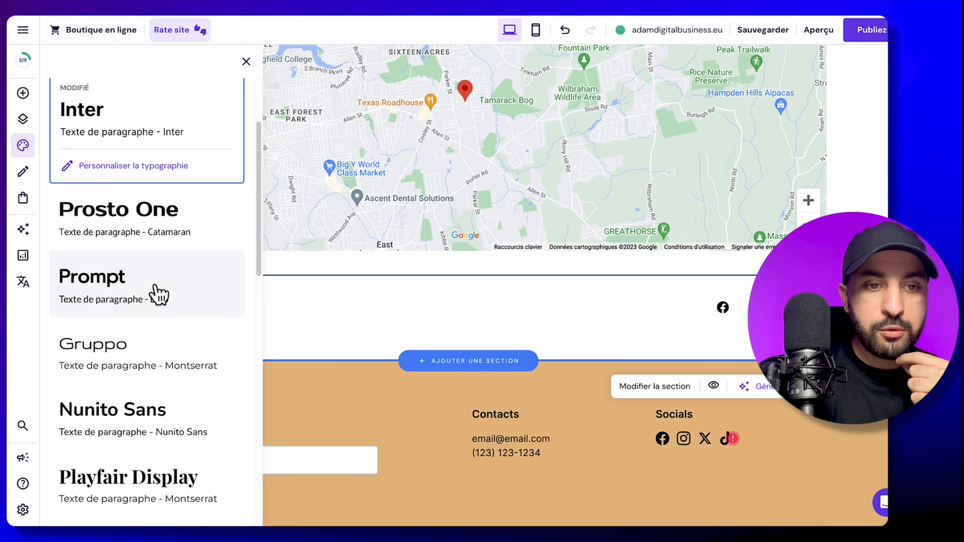
click(157, 295)
click(164, 294)
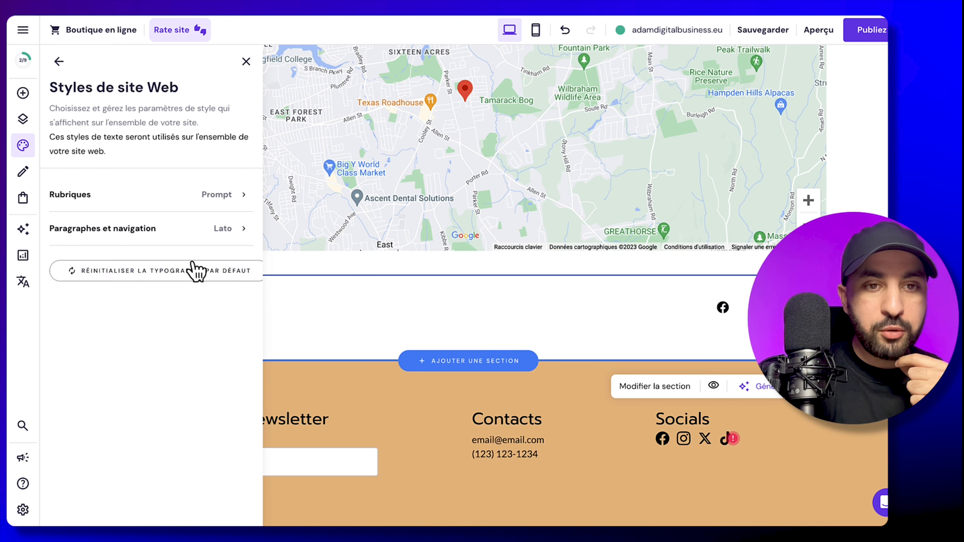
click(217, 202)
click(241, 244)
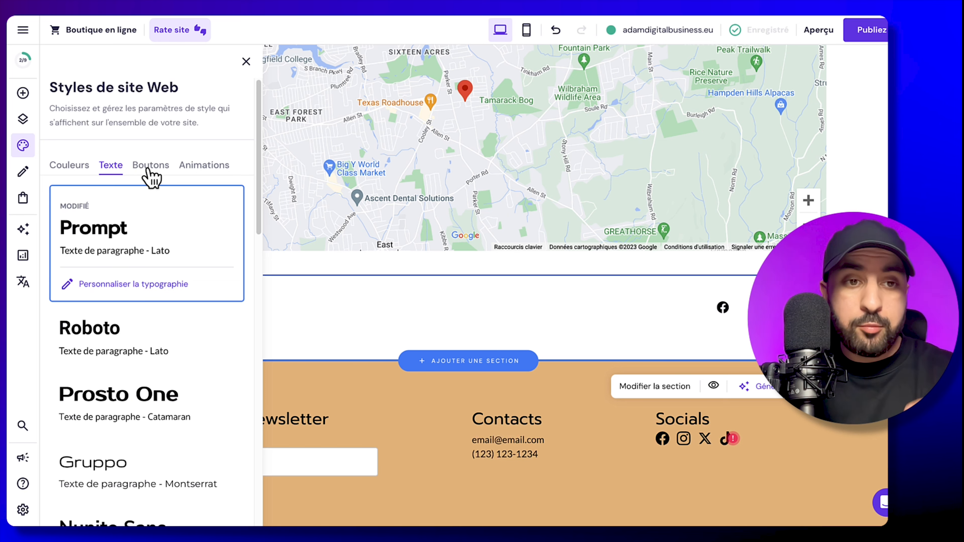
Look through the site-wide button styles and animation options, and check the list of site pages
click(149, 170)
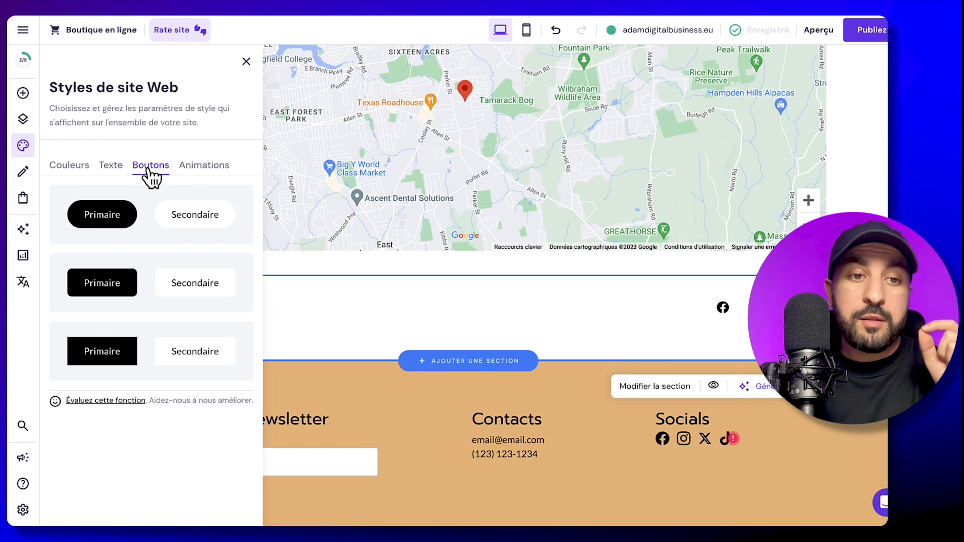
click(201, 172)
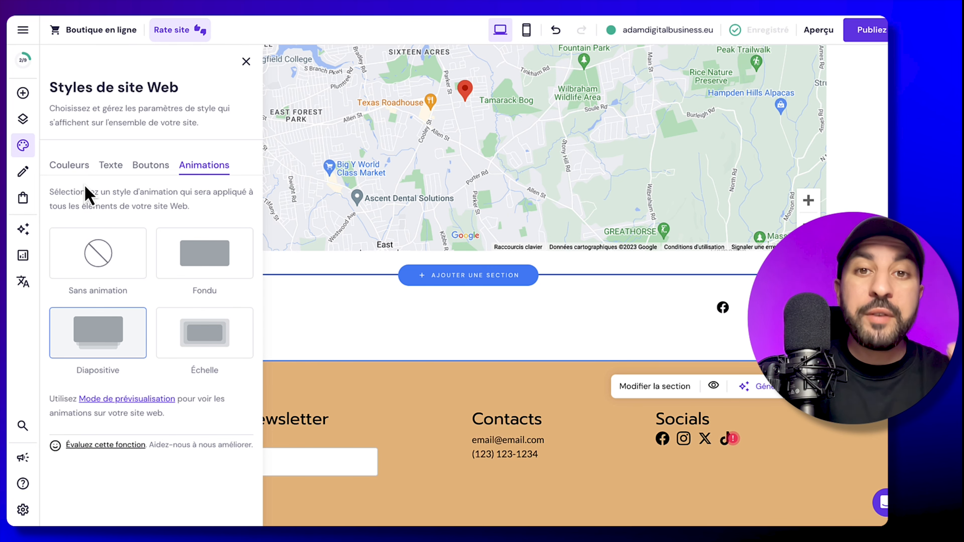
click(24, 120)
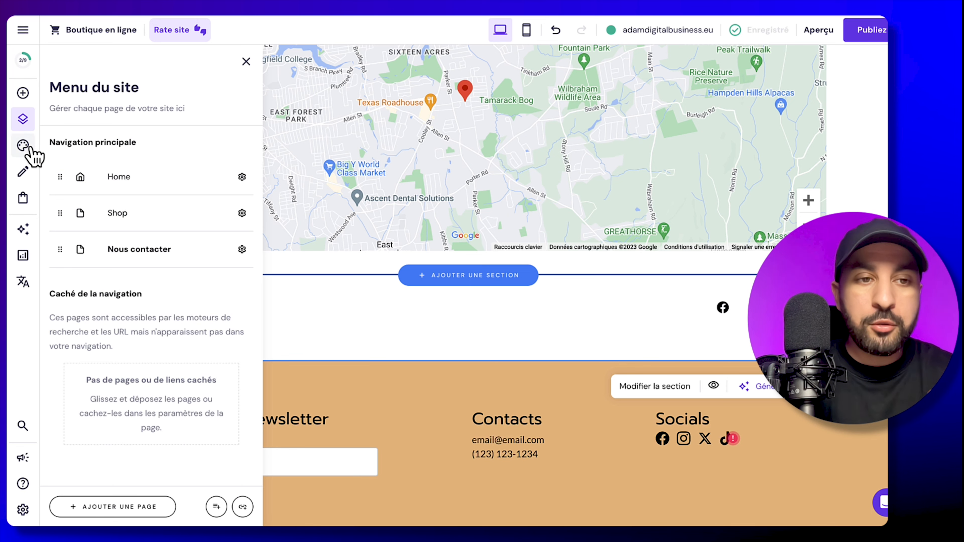
click(24, 173)
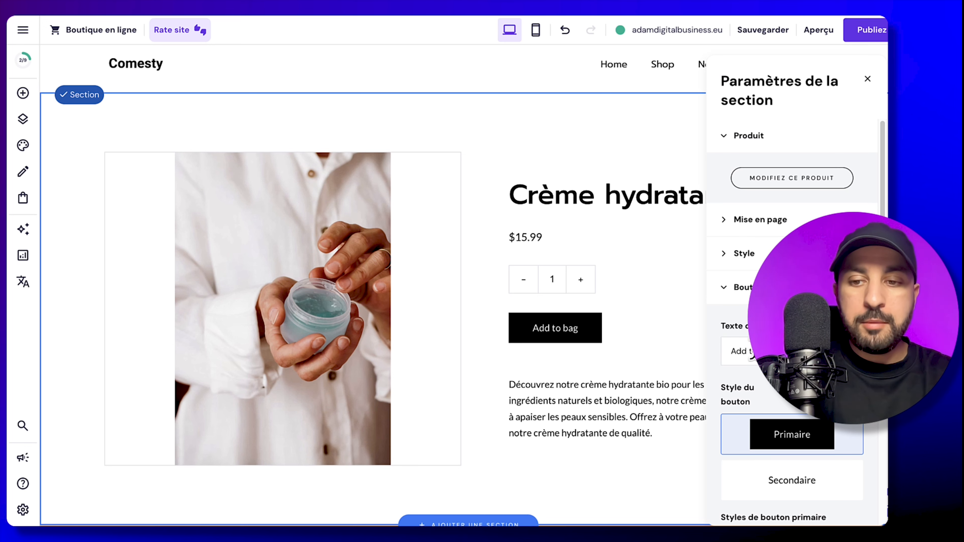
Switch the "Add to bag" button in the Crème hydratante product section to the secondary style and close the section settings
click(775, 480)
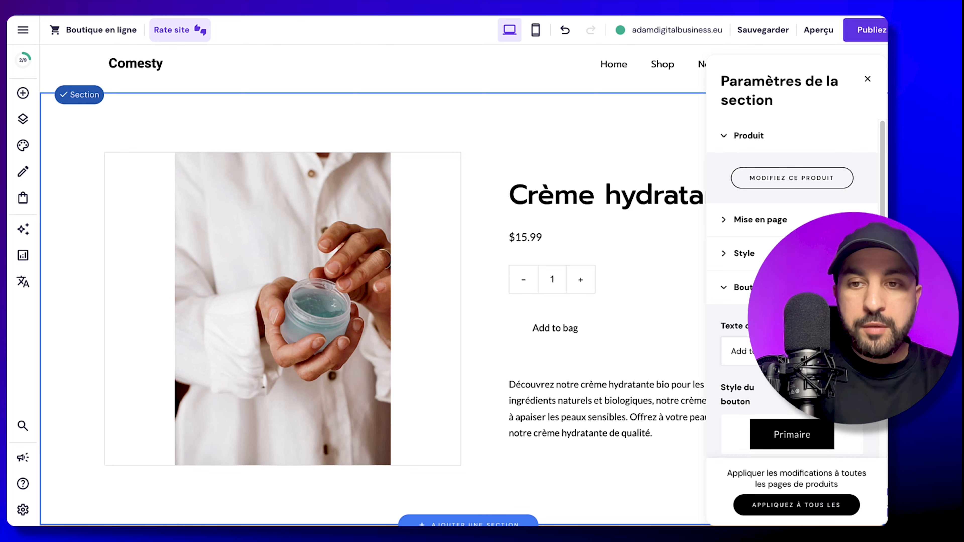
click(637, 102)
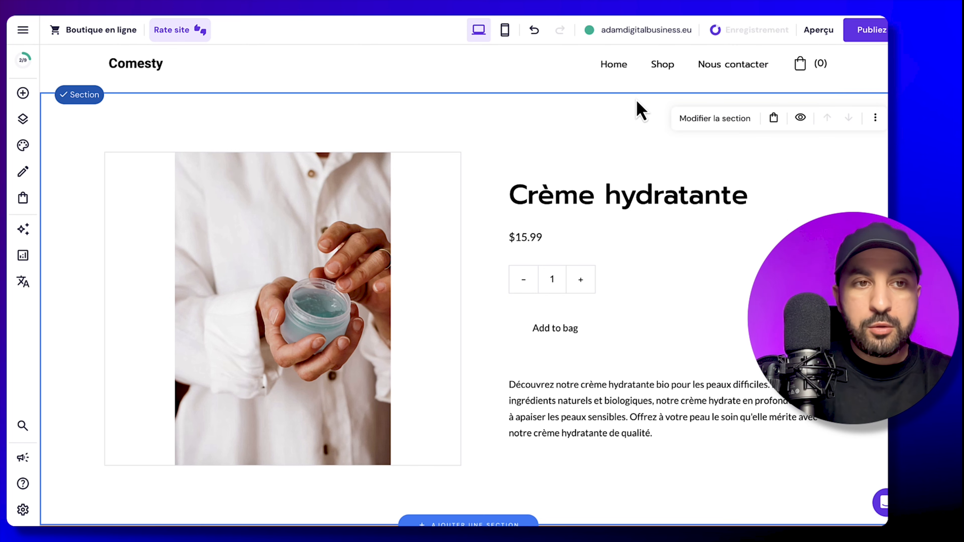
Open the store manager from the product section and create the store named "comest", with France as region and EUR (€) as currency
click(719, 131)
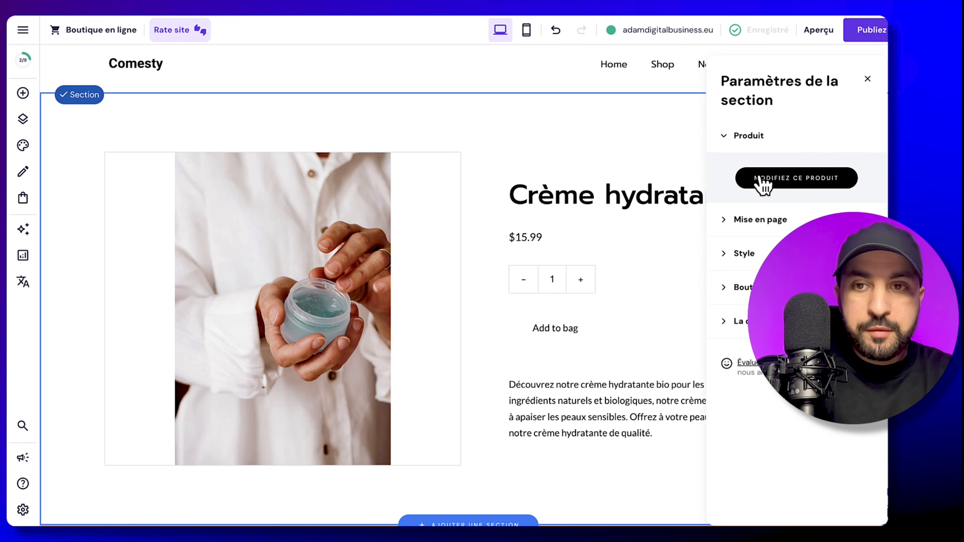
click(814, 192)
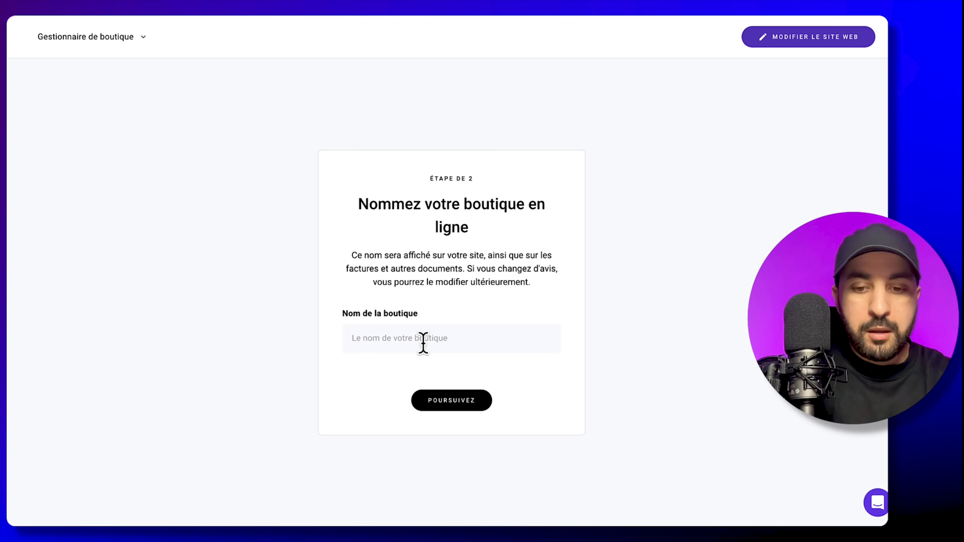
text(comest)
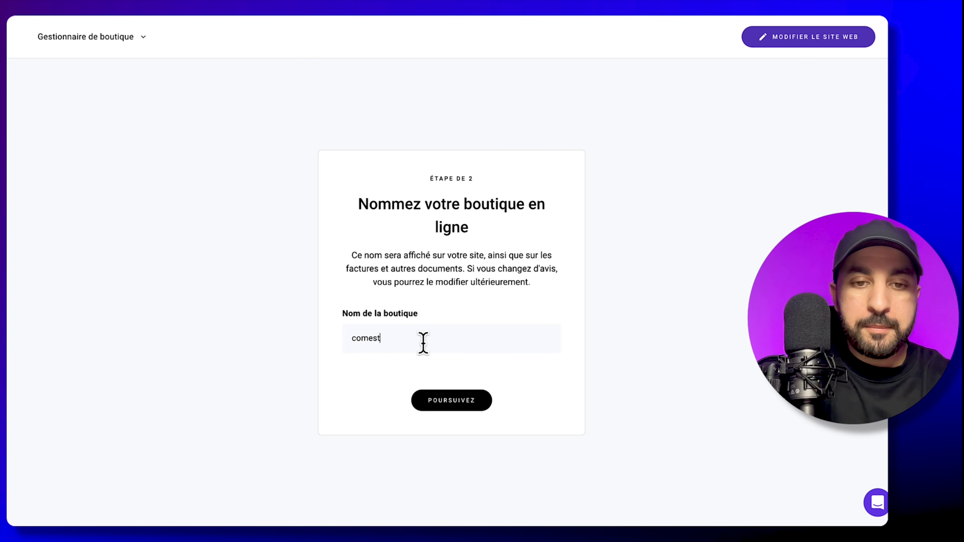
click(430, 406)
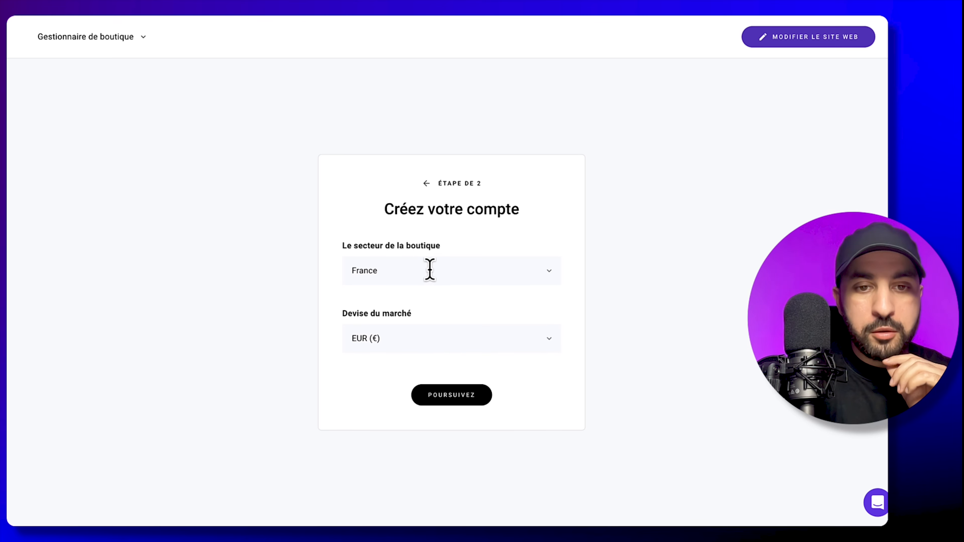
click(433, 398)
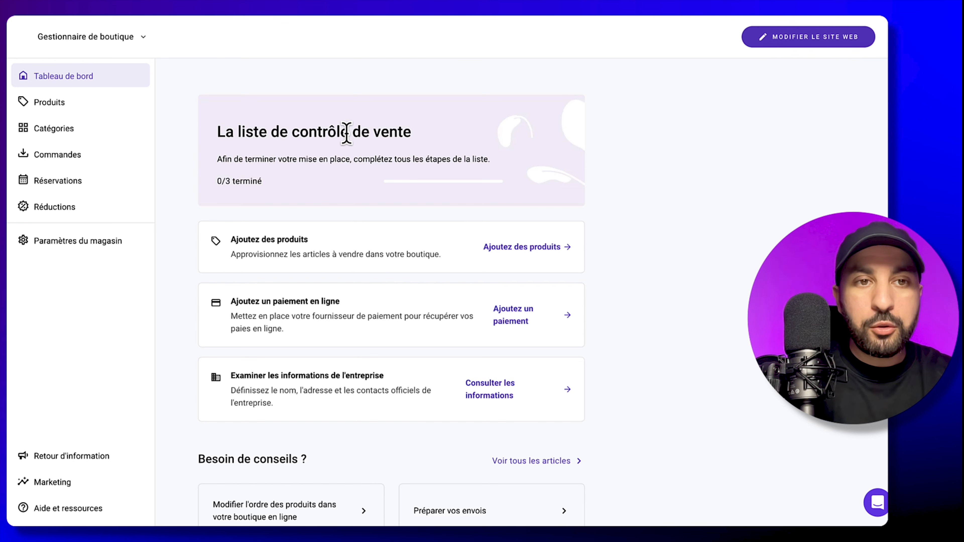
Look through the store manager's product list, categories, orders and reservations
click(53, 102)
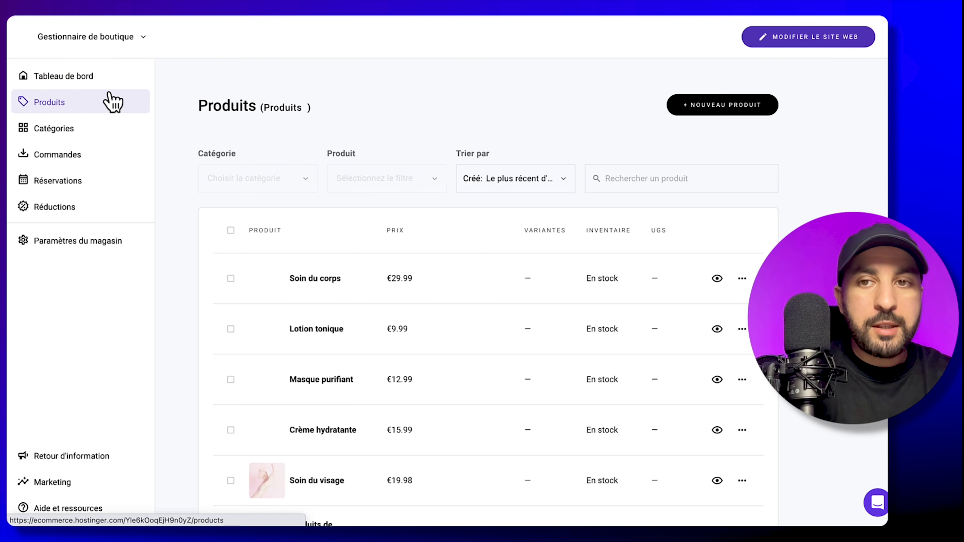
scroll(433, 296, down, 1)
scroll(431, 294, down, 1)
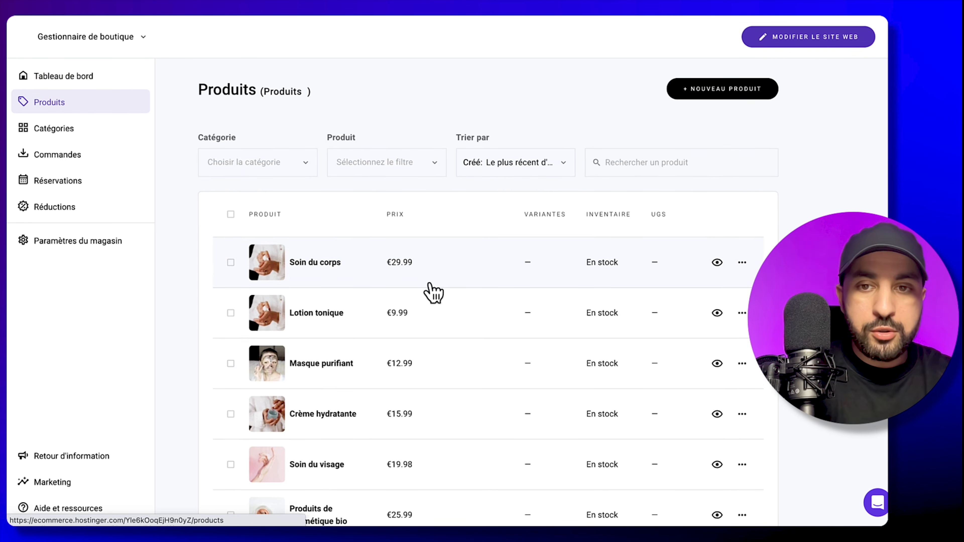
click(63, 129)
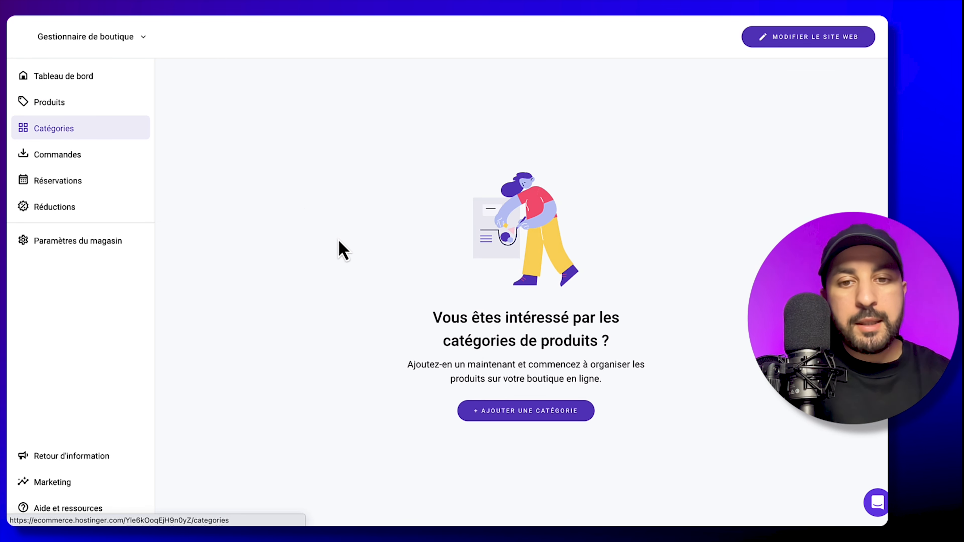
click(63, 161)
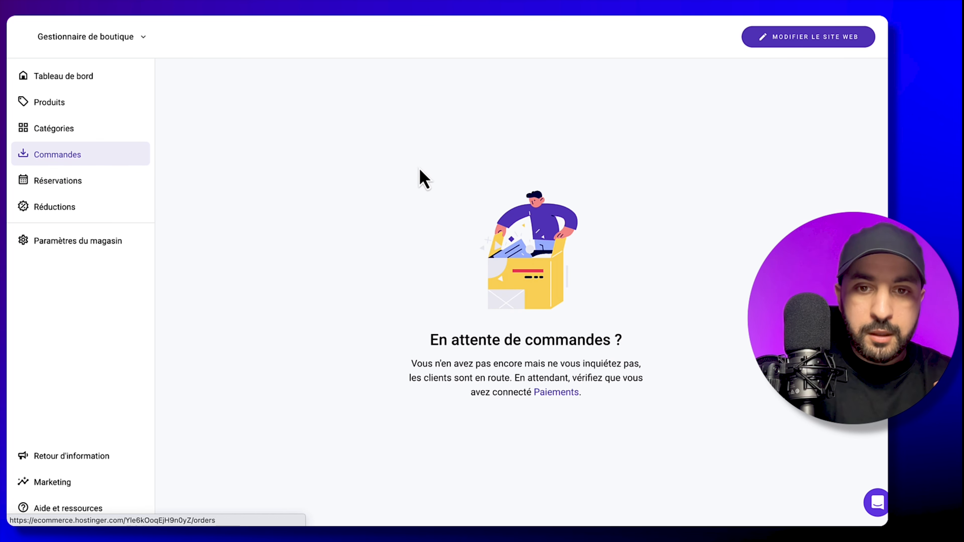
click(92, 183)
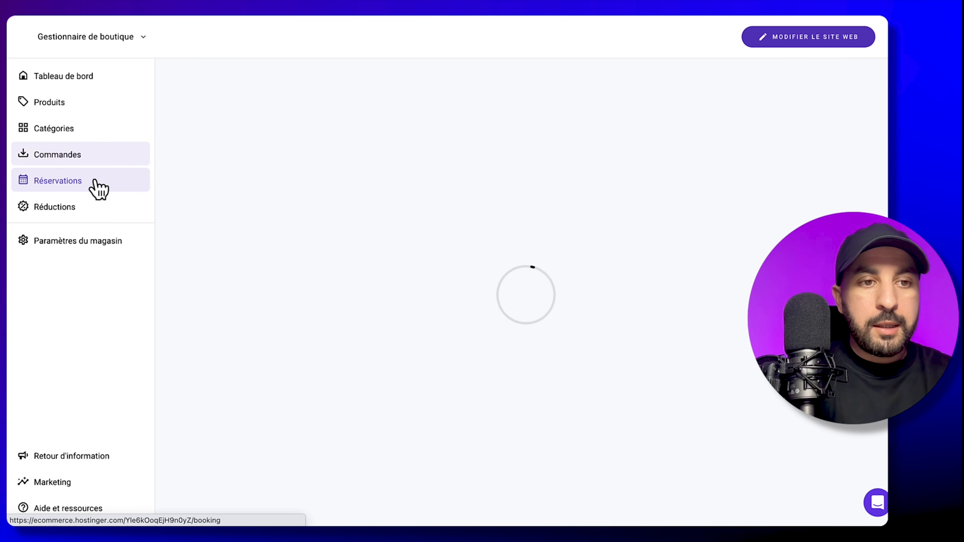
Open the payment options in the store settings and look through the available providers
click(97, 246)
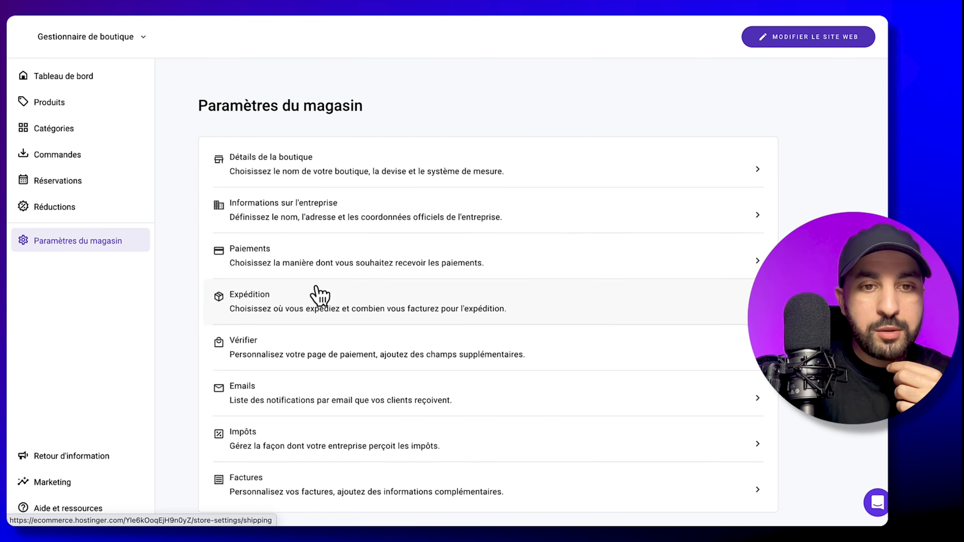
click(322, 274)
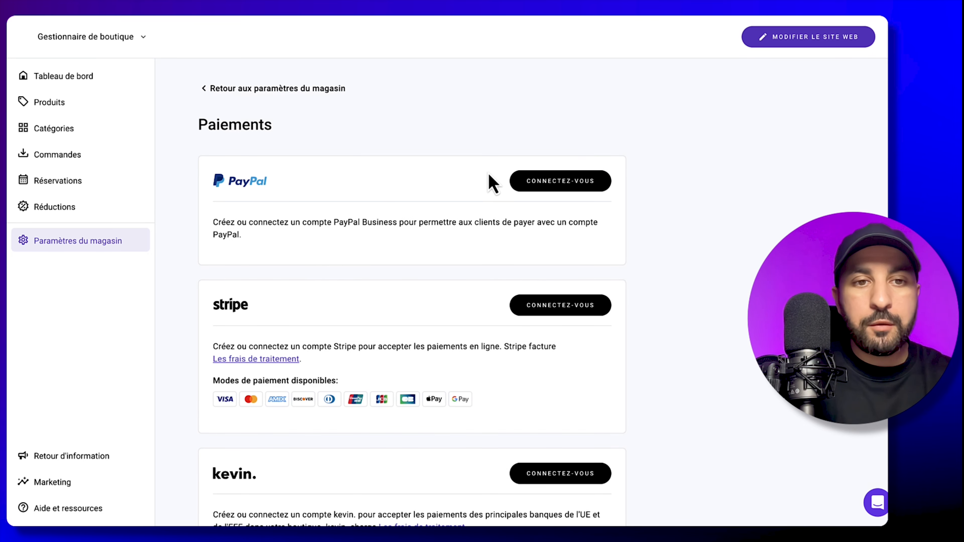
scroll(456, 343, down, 3)
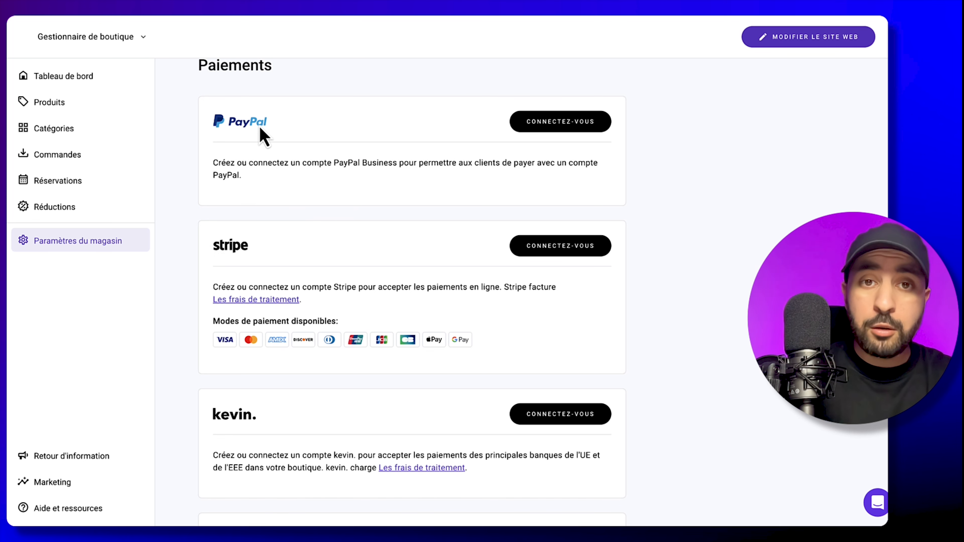
Return to the product list, download the soap and brush photo from Pexels and dismiss the donation window
click(102, 106)
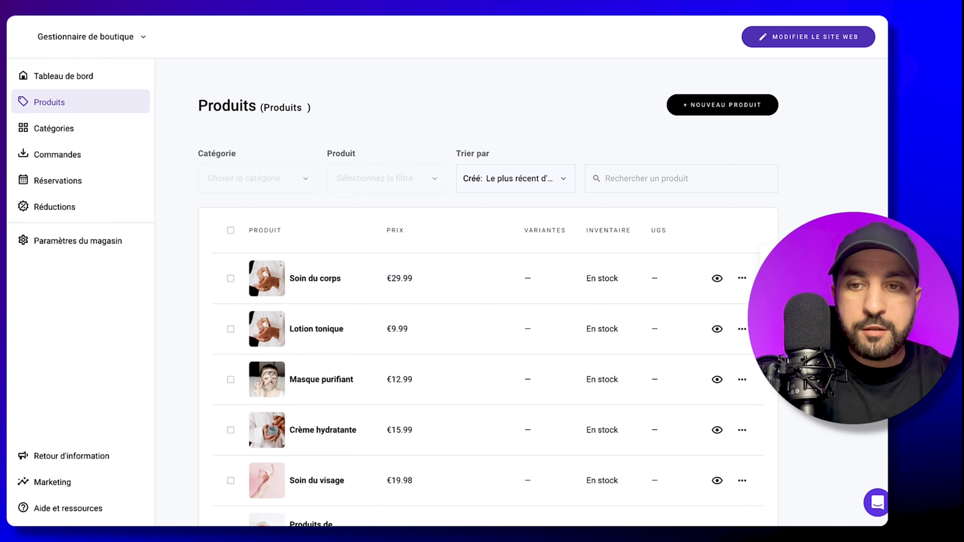
click(792, 265)
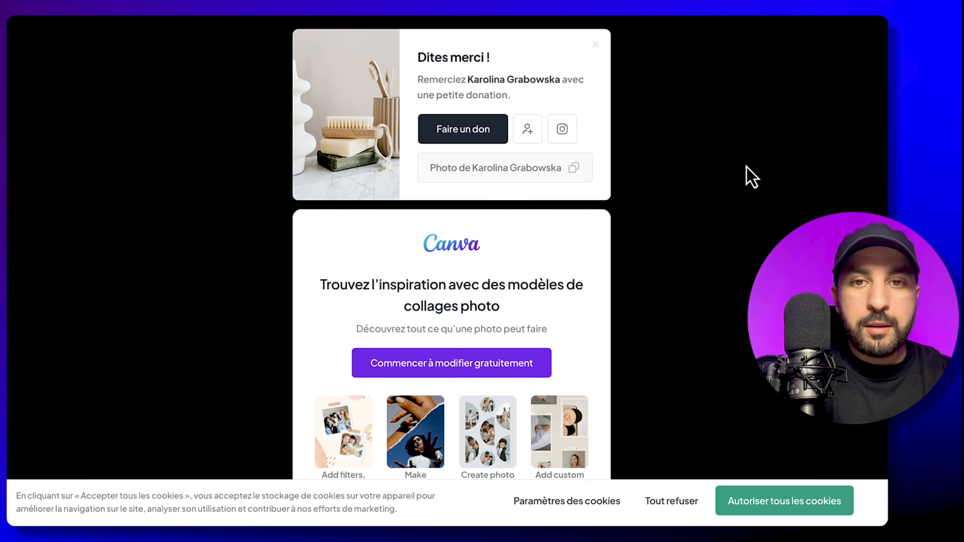
click(751, 176)
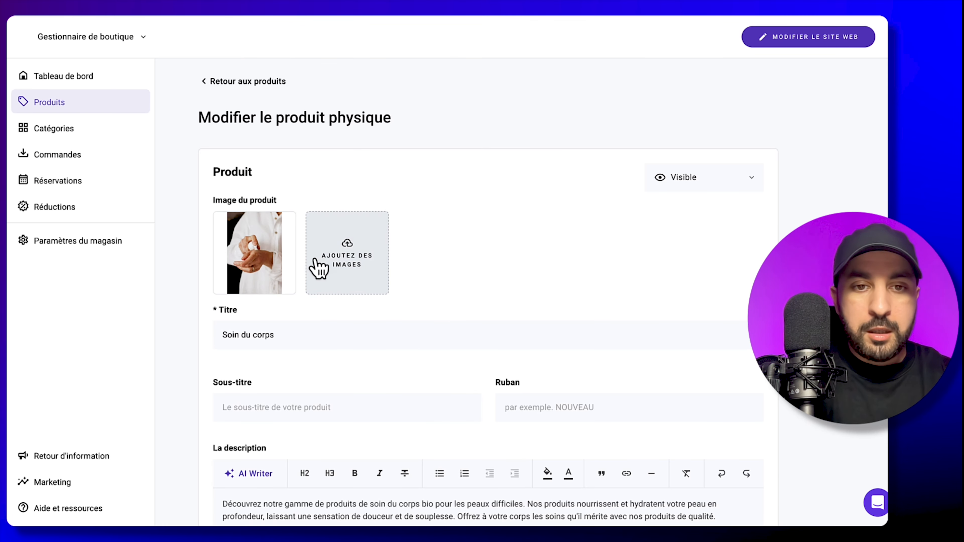
Add the soap and brush photo from the Téléchargements folder as a second image of the Soin du corps product
click(360, 243)
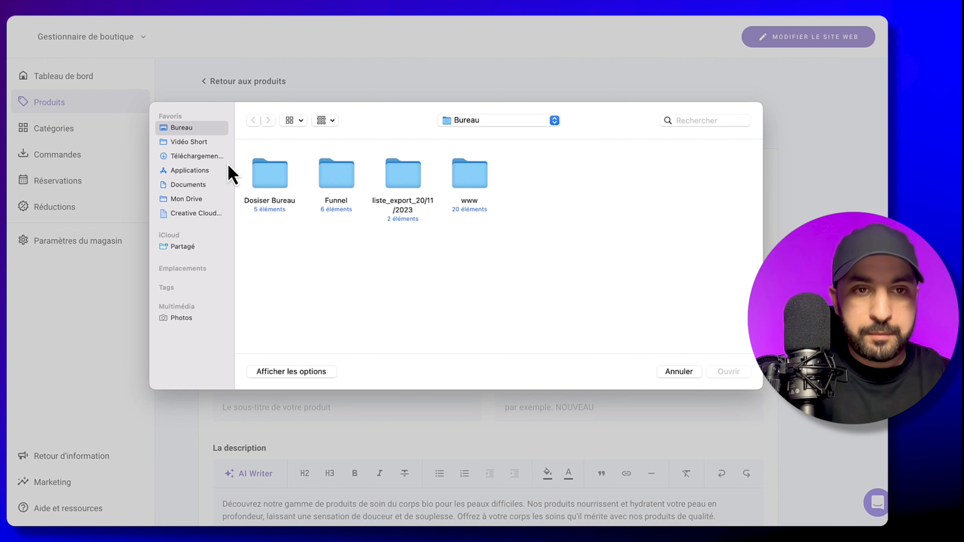
click(194, 156)
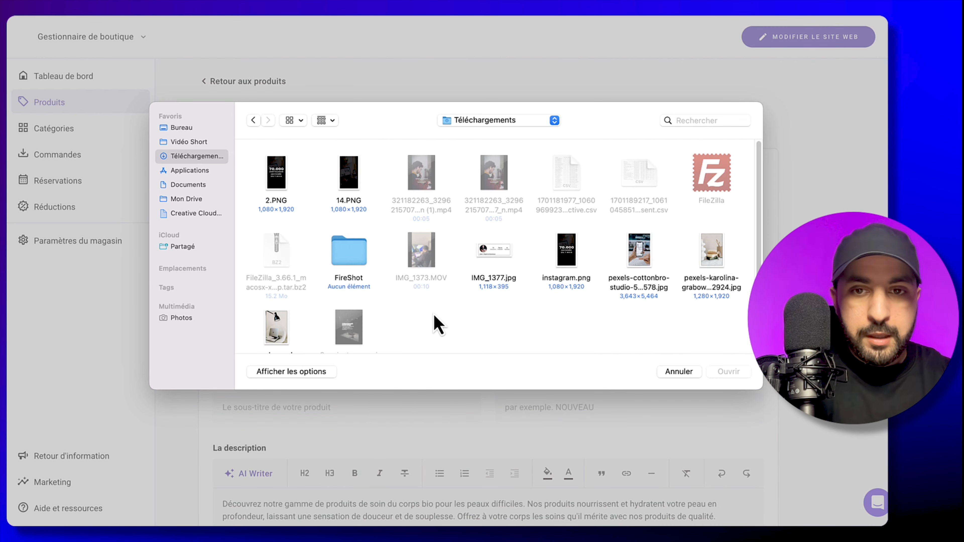
scroll(437, 323, down, 1)
double_click(723, 247)
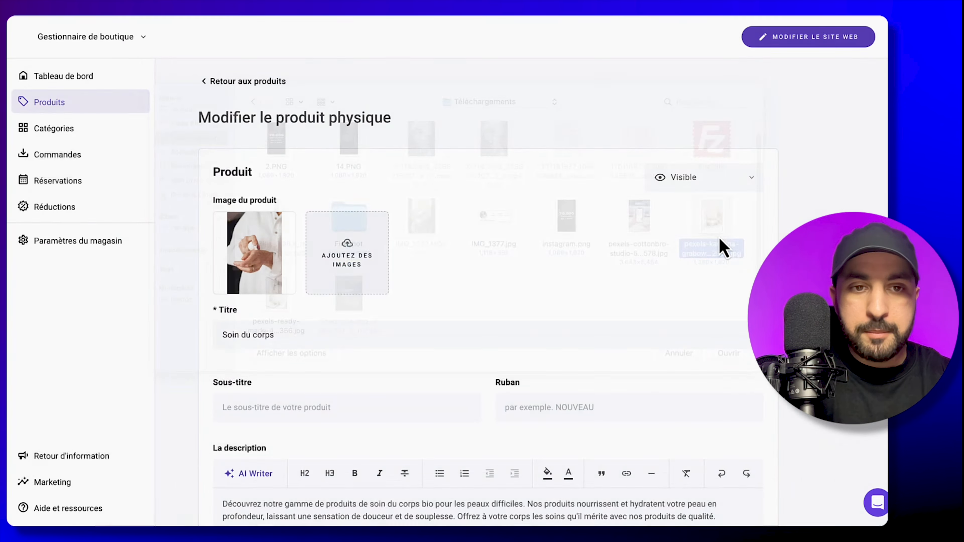
Examine the title, subtitle, ribbon and description fields of the Soin du corps product
scroll(329, 359, down, 1)
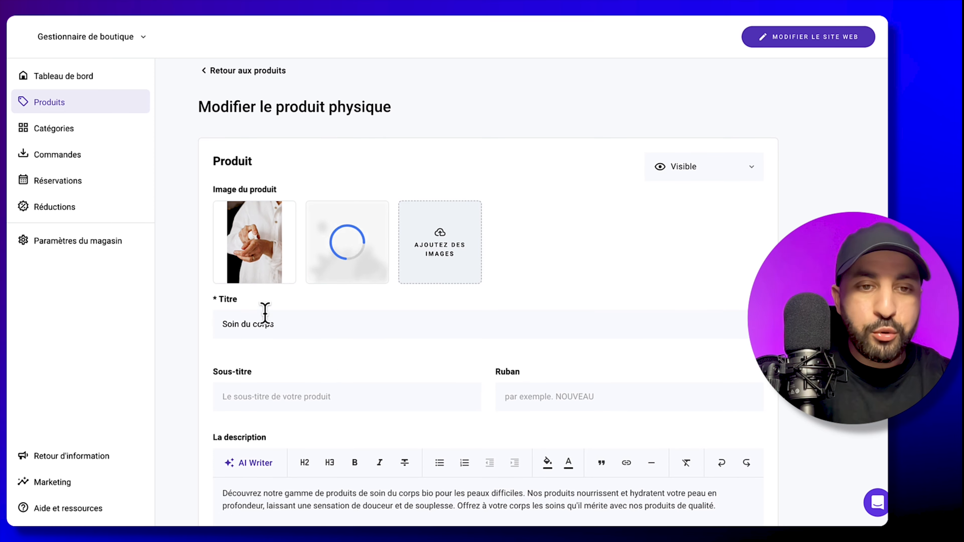
scroll(344, 399, down, 1)
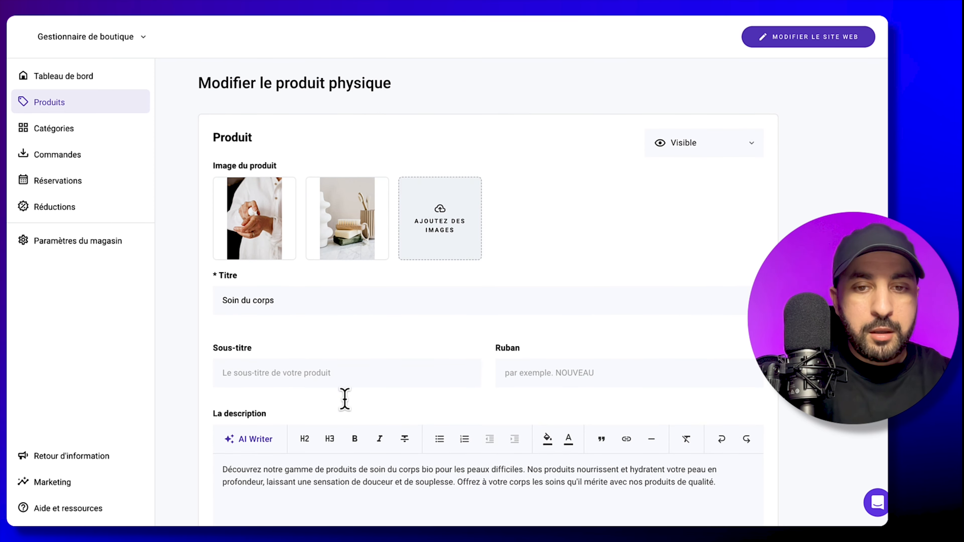
scroll(591, 406, down, 2)
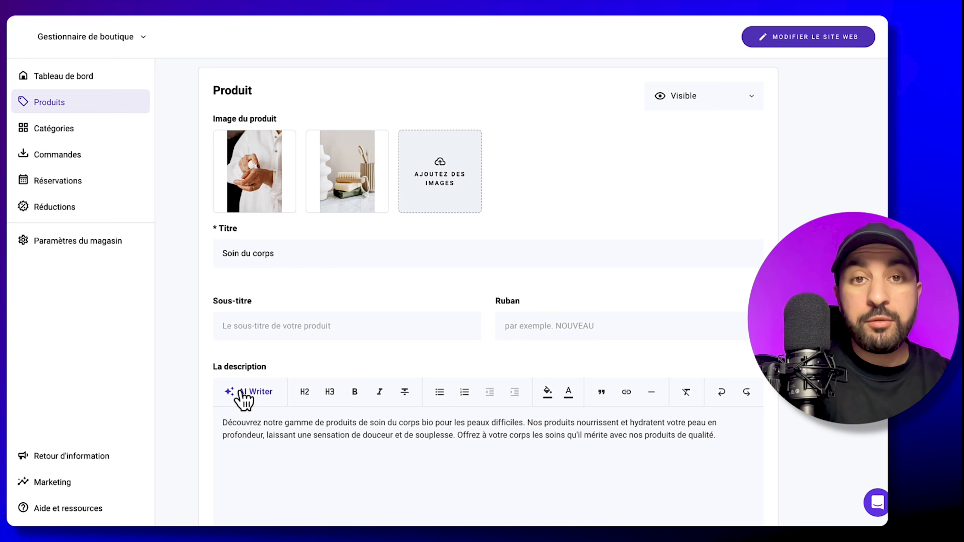
scroll(242, 399, down, 1)
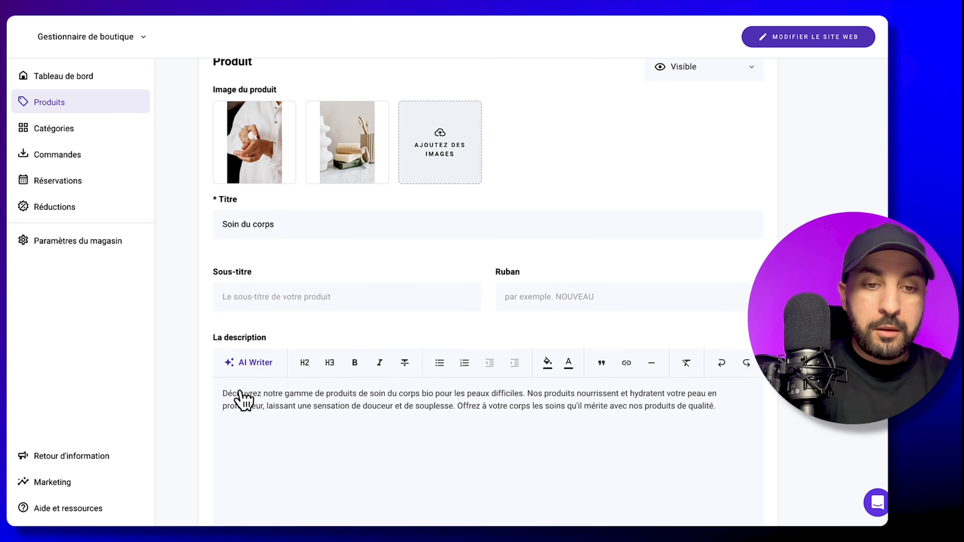
scroll(409, 405, down, 2)
scroll(409, 404, down, 1)
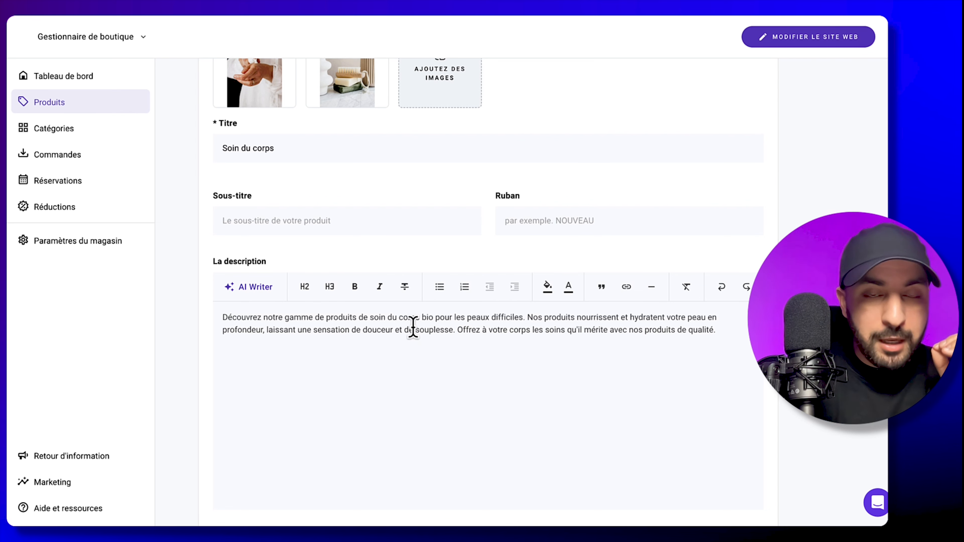
Review the Soin du corps product's price, options and category settings and save the product
scroll(414, 327, down, 7)
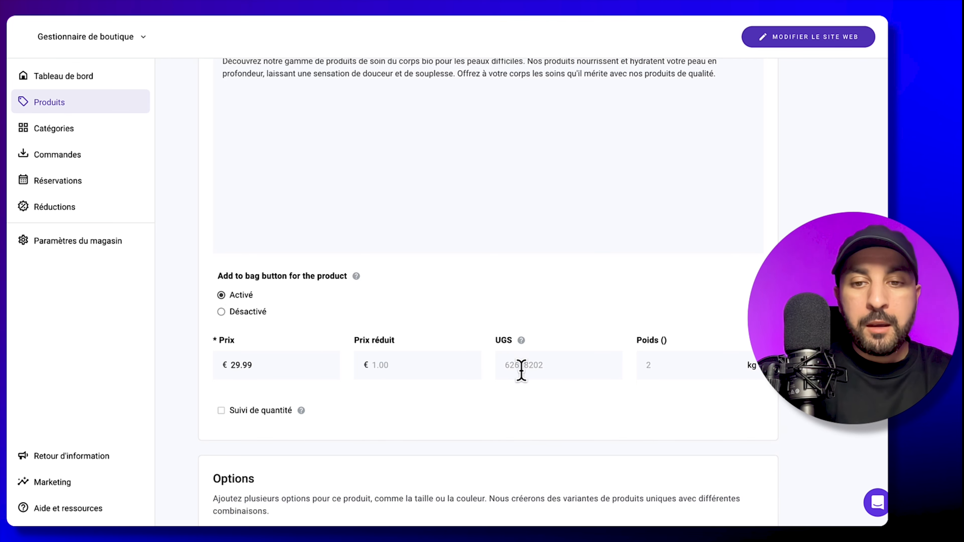
scroll(532, 372, down, 1)
scroll(533, 382, down, 7)
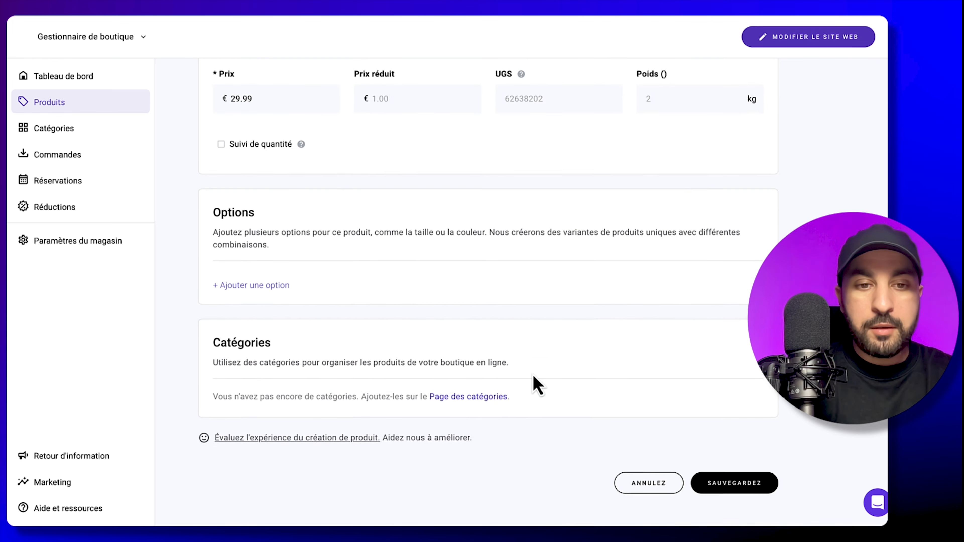
click(704, 474)
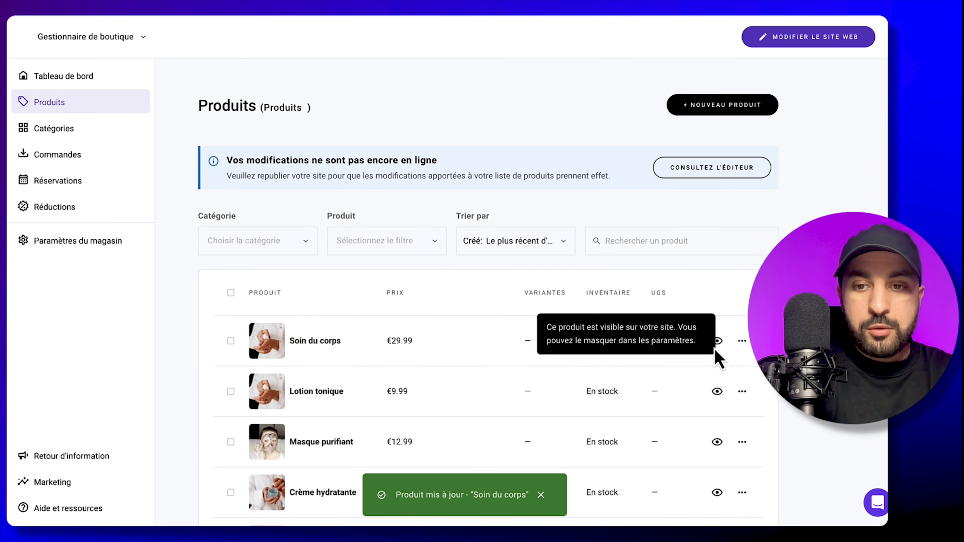
Open the Soin du corps product page in the site editor, check both images and bring up its section settings
click(718, 354)
click(782, 45)
click(160, 503)
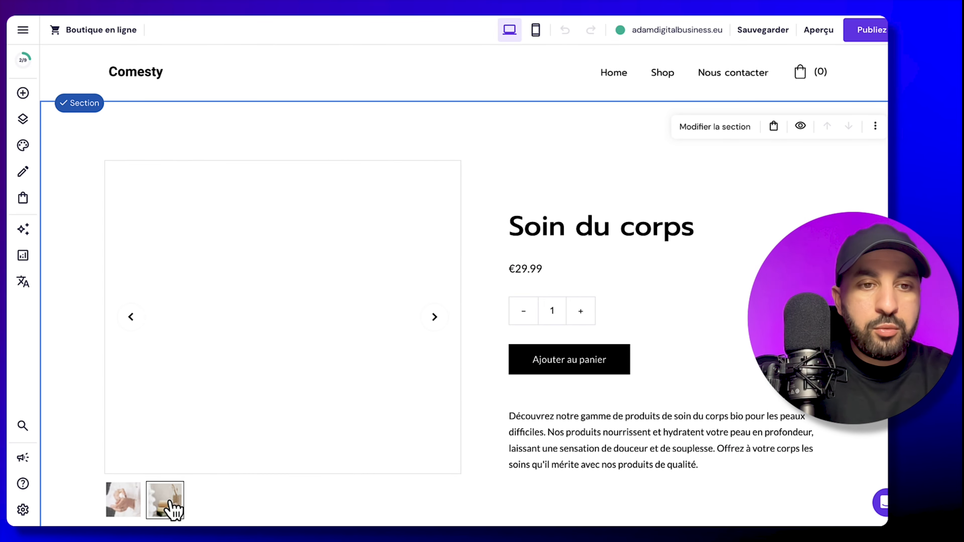
click(122, 505)
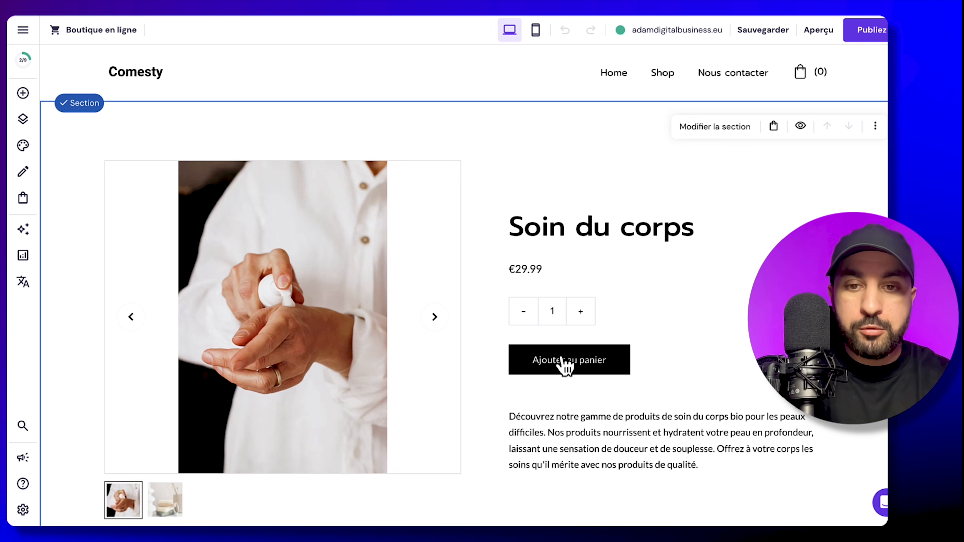
click(715, 126)
click(772, 226)
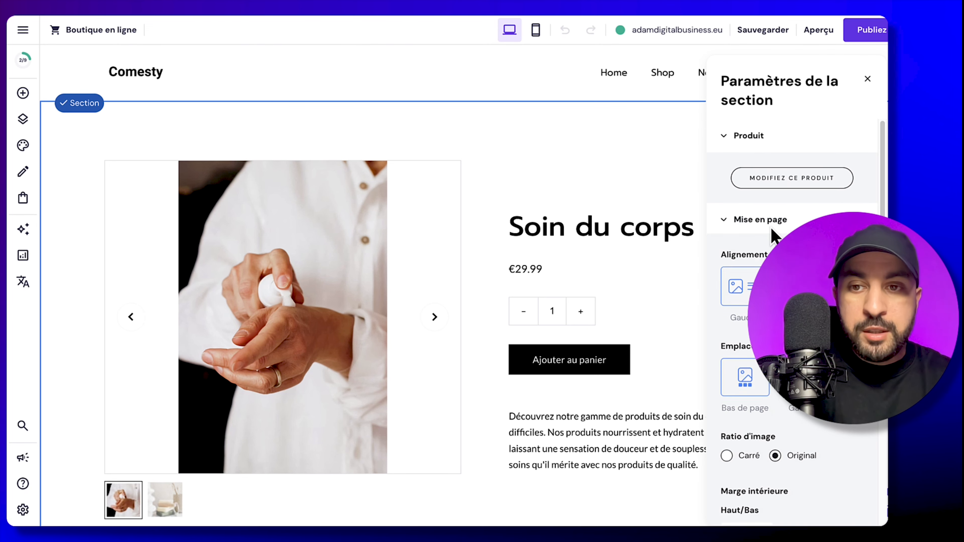
Try centred text with the image gallery set to Gauche, then restore the Bas de page gallery and left alignment
click(803, 290)
click(802, 381)
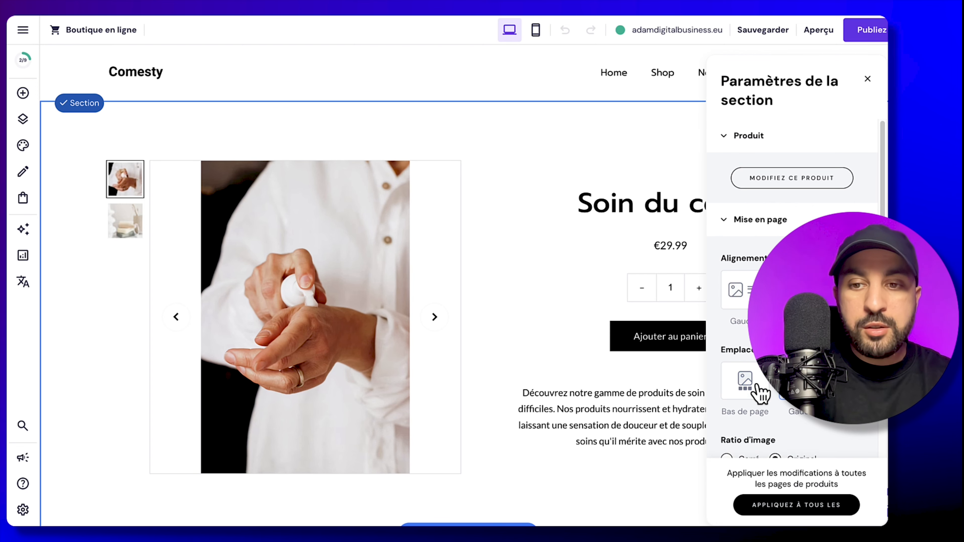
click(761, 393)
click(738, 293)
Set the product image ratio to Carré and give the image strongly rounded corners
scroll(740, 300, down, 6)
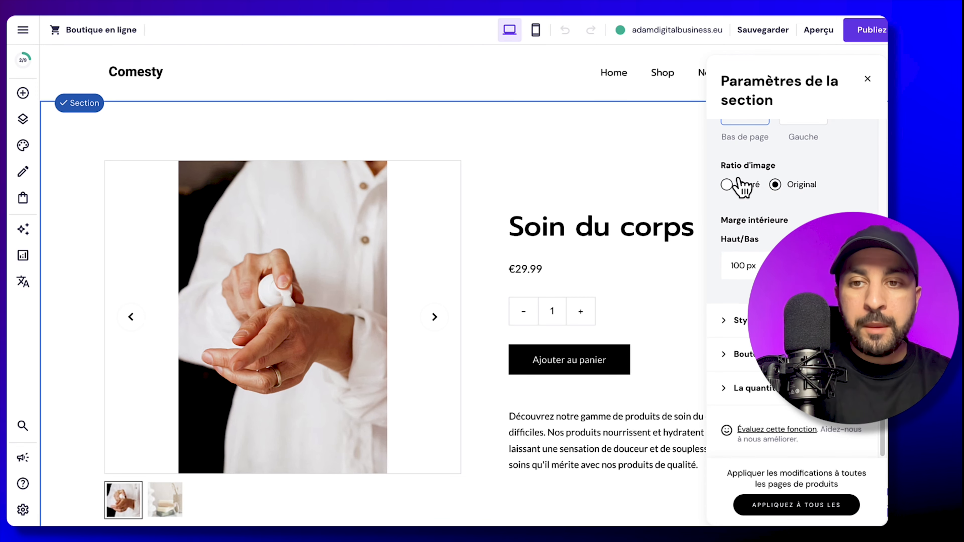
click(738, 184)
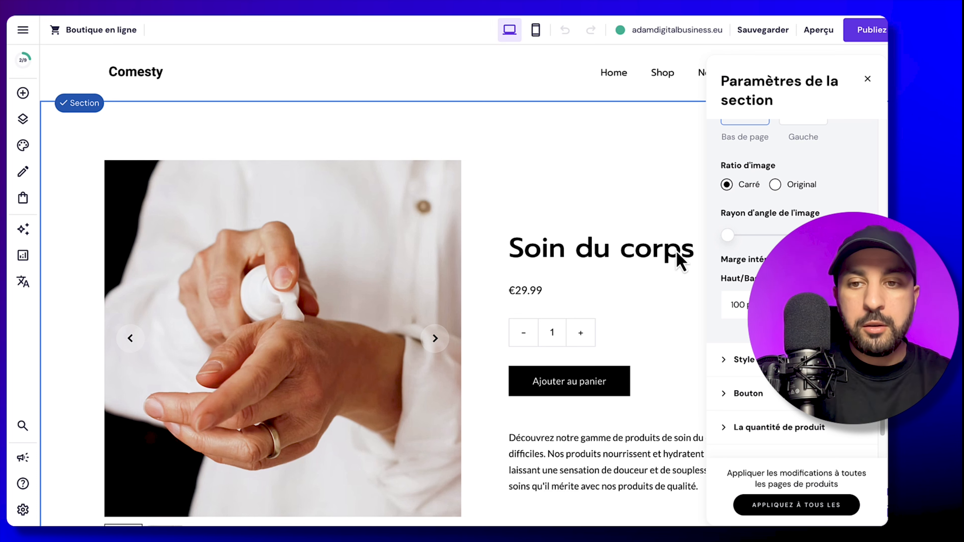
drag(728, 236, 764, 239)
Set the product section's text color to the red #d40c0c in the style settings
click(742, 360)
scroll(743, 341, down, 5)
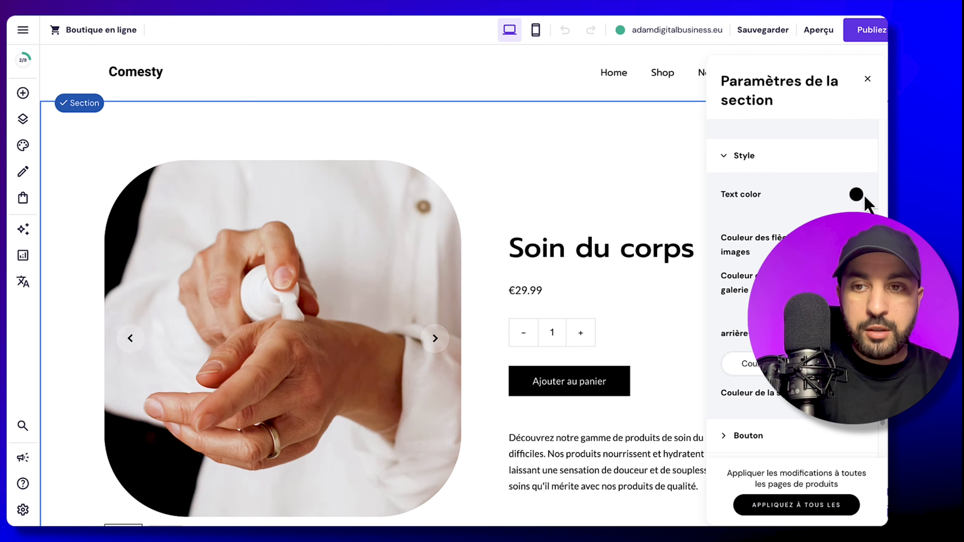
click(861, 195)
drag(659, 194, 685, 171)
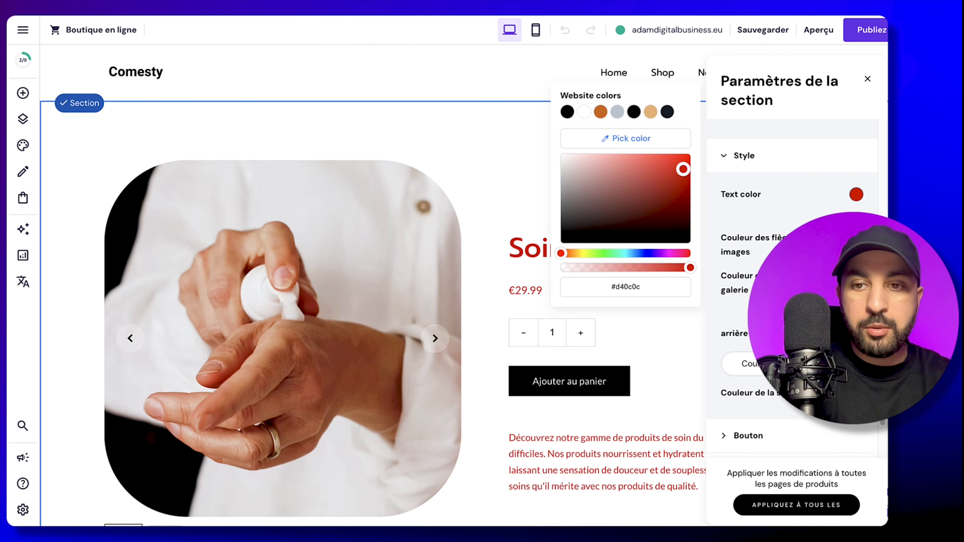
key(Escape)
Change the colour of the gallery arrows in the product section to a dark red
click(856, 283)
drag(631, 291, 655, 270)
click(856, 283)
Examine the label, style, colour and size options of the Ajouter au panier button
scroll(732, 376, down, 2)
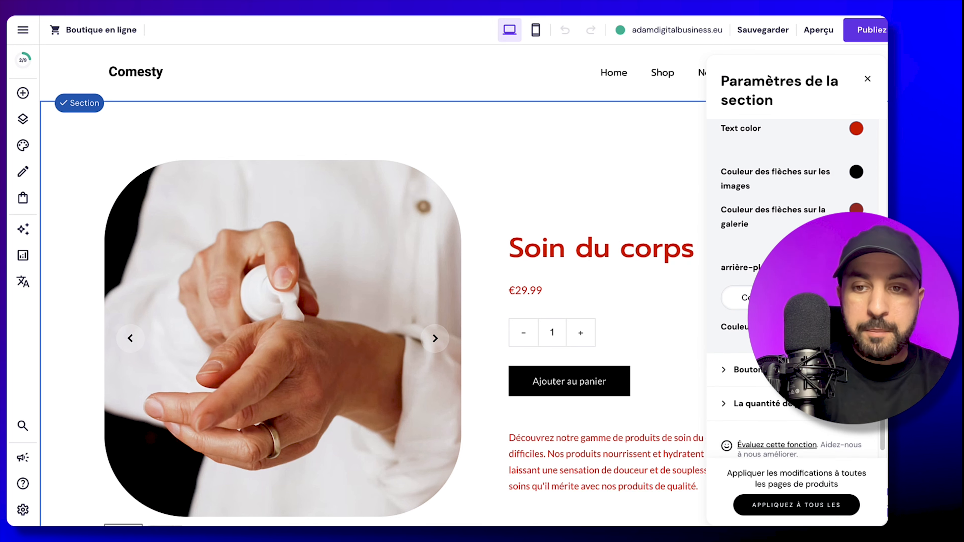
click(732, 374)
scroll(731, 376, down, 2)
scroll(776, 422, down, 5)
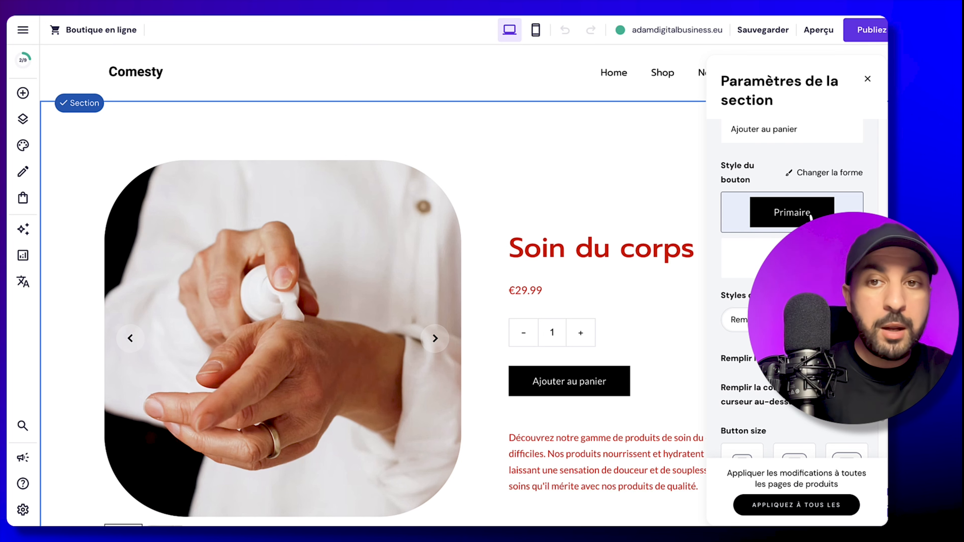
Preview the site and look through the Soin du corps product page and the Home page
click(821, 37)
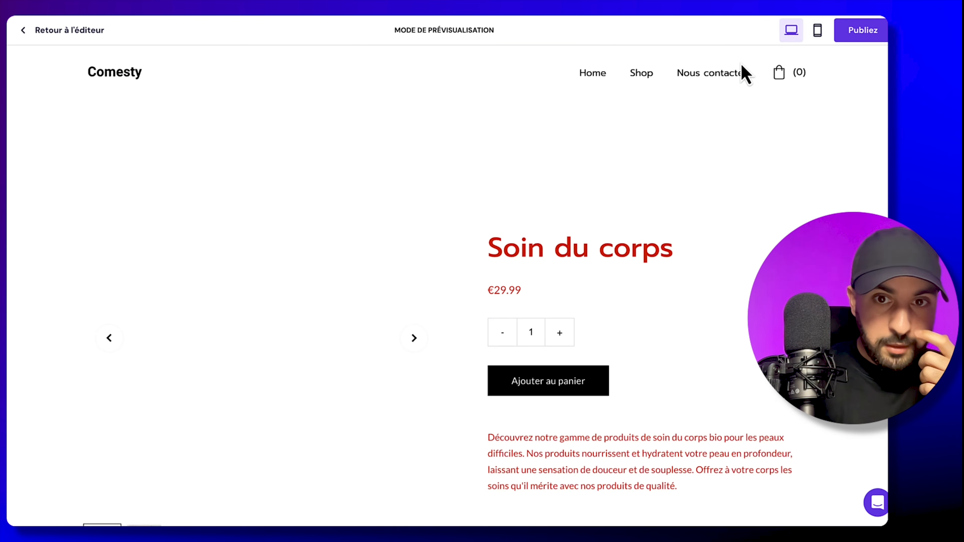
scroll(746, 262, down, 1)
scroll(744, 262, down, 5)
scroll(742, 263, up, 6)
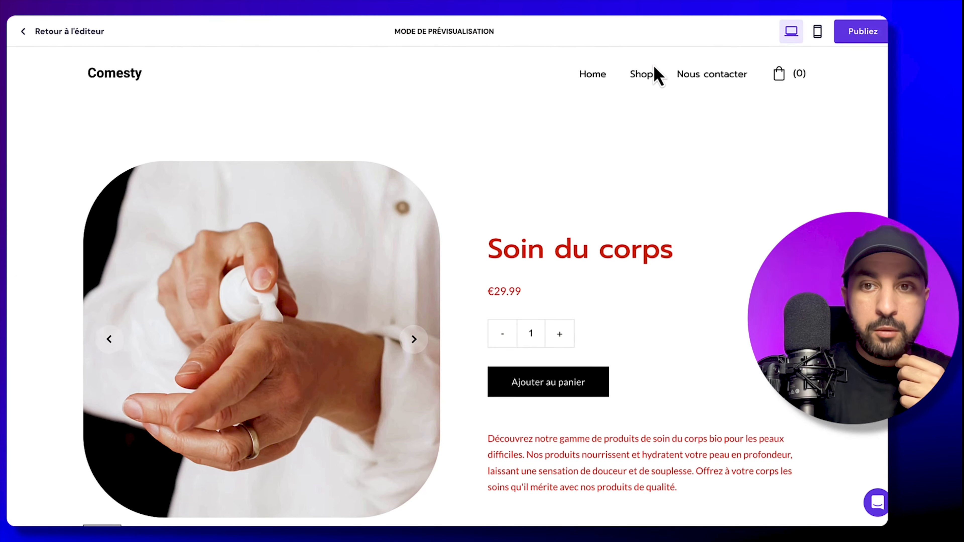
click(602, 72)
scroll(665, 190, down, 10)
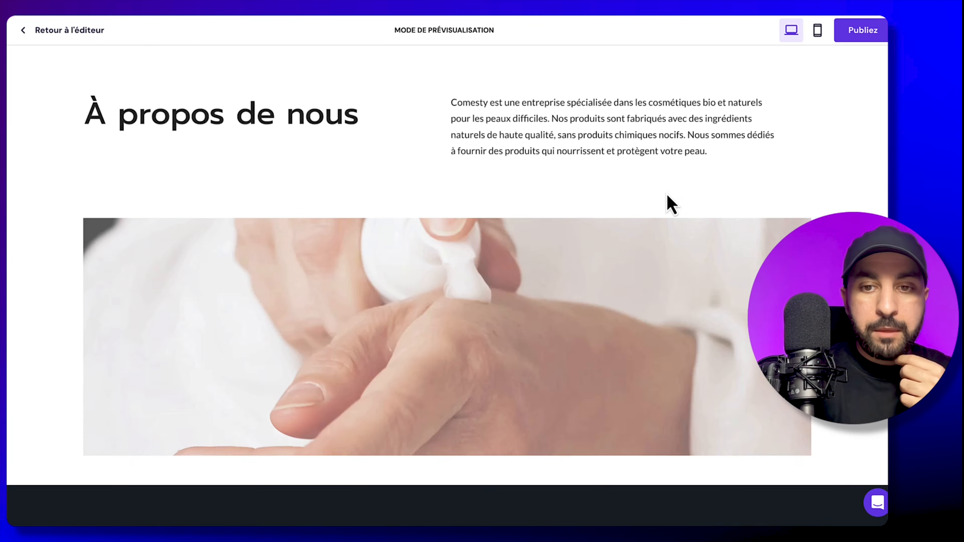
scroll(666, 191, down, 3)
scroll(668, 198, up, 10)
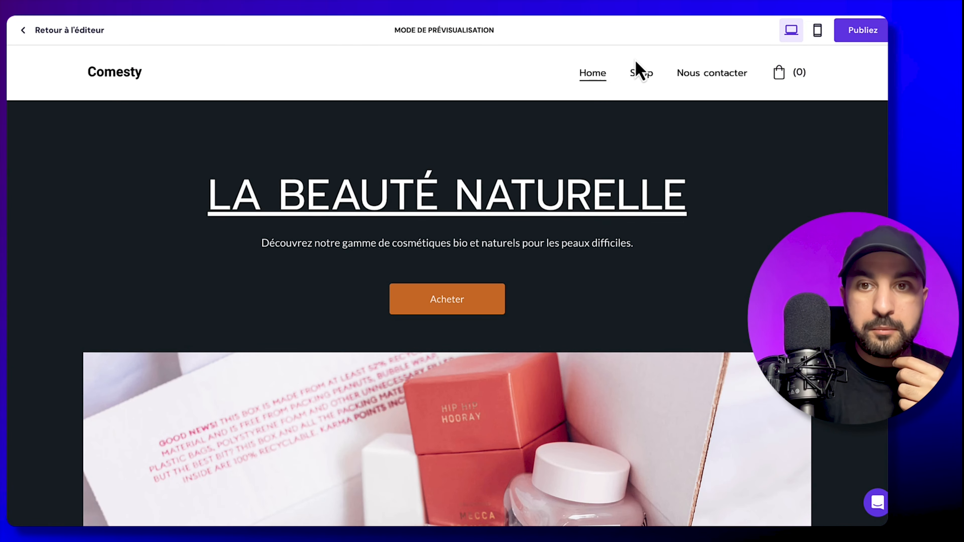
Look through the Shop and Nous contacter pages in the site preview
click(642, 76)
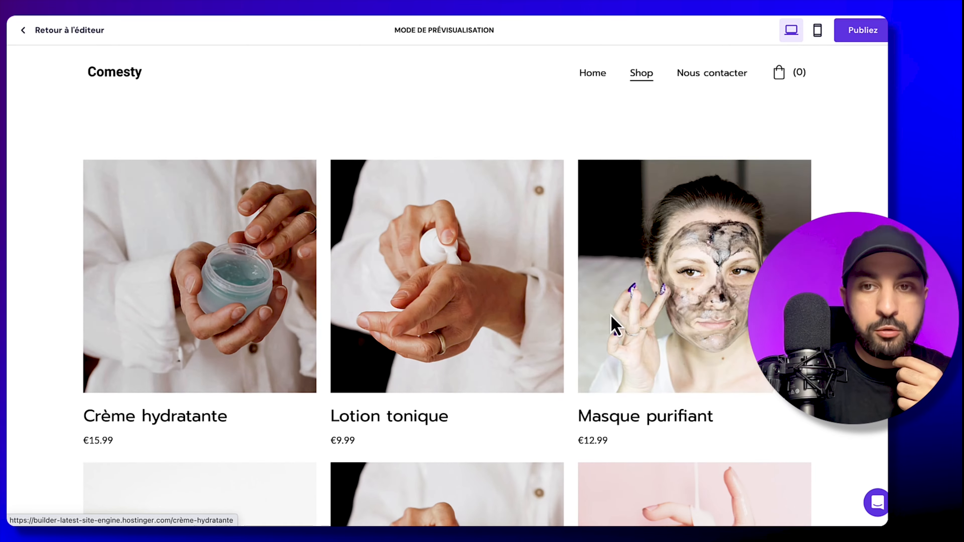
click(719, 76)
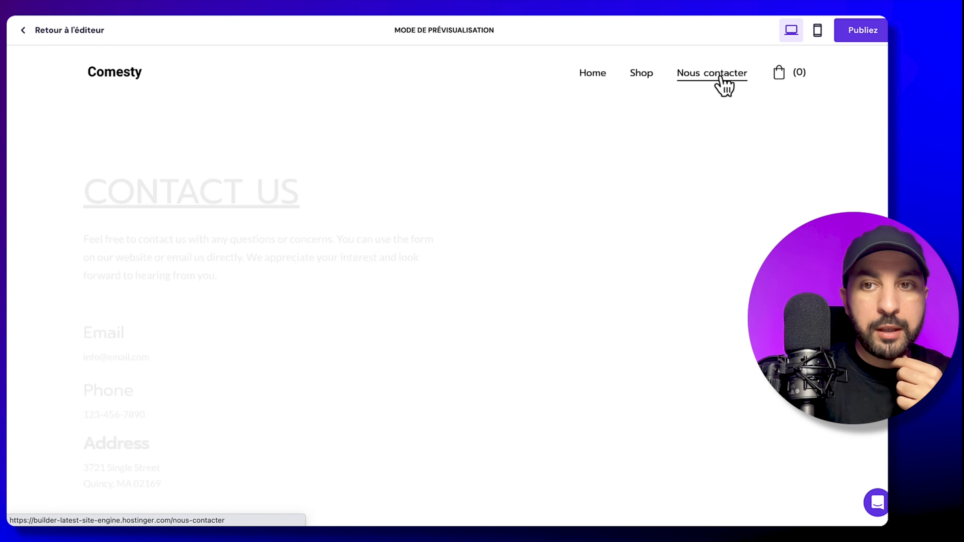
scroll(635, 243, down, 10)
scroll(634, 239, down, 3)
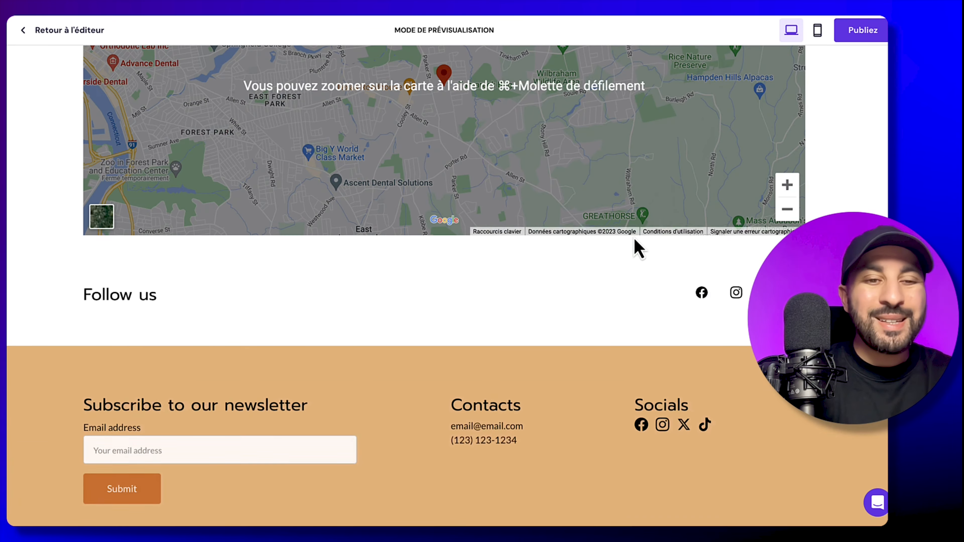
scroll(634, 239, up, 15)
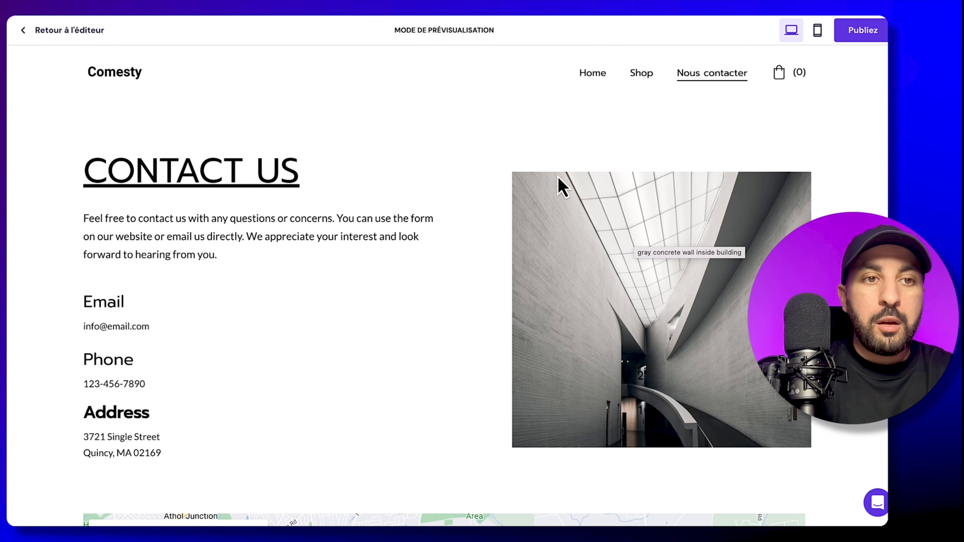
Return to the editor and show the next image in the Soin du corps gallery
click(61, 36)
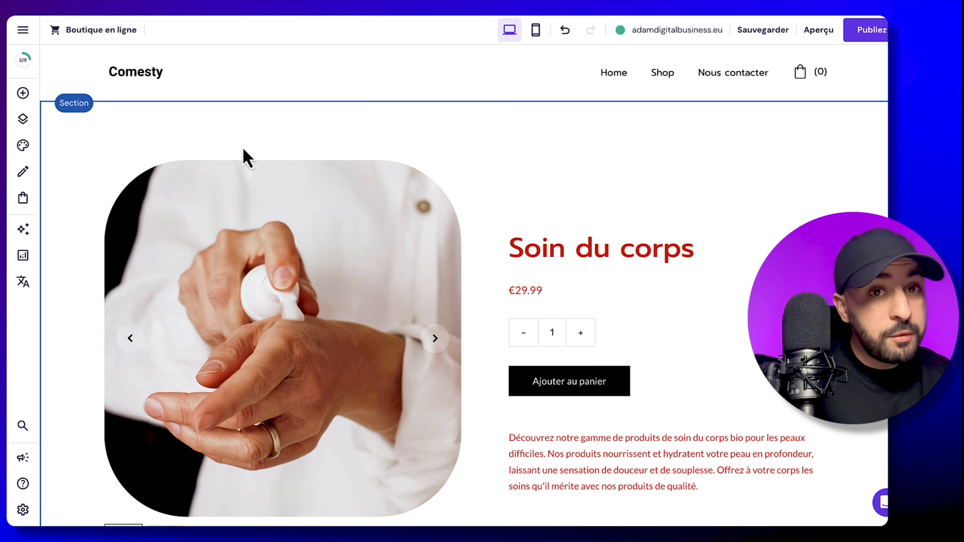
click(435, 338)
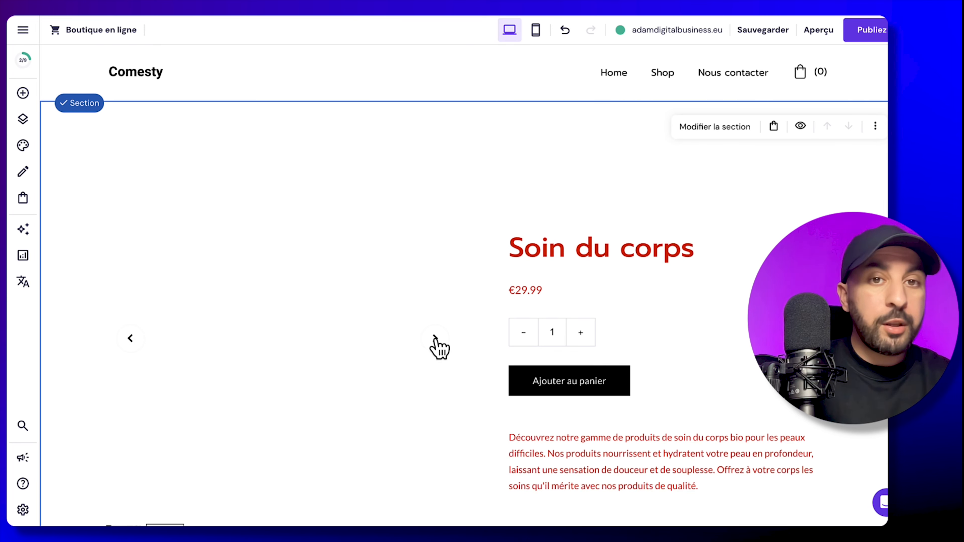